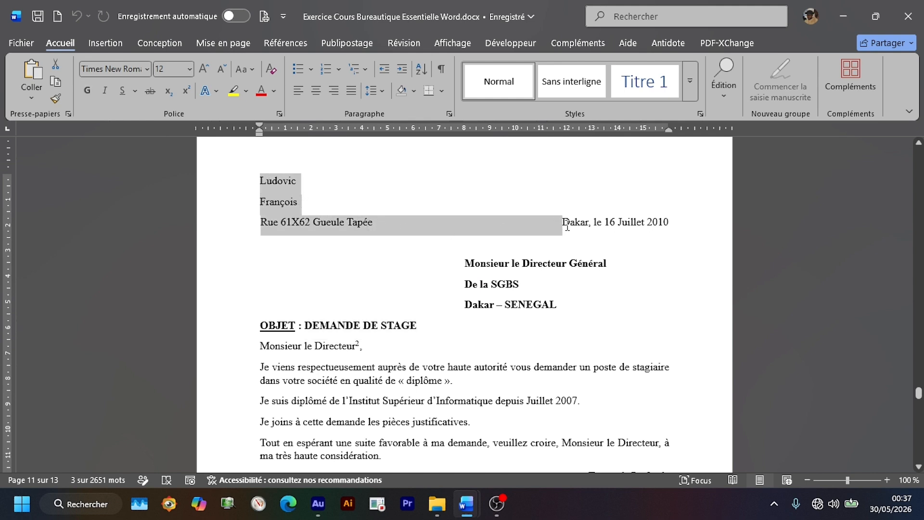
Examine the model letter's date, recipient block, subject line and salutation, including the footnote reference after "Directeur"
left_click_drag(562, 222, 679, 229)
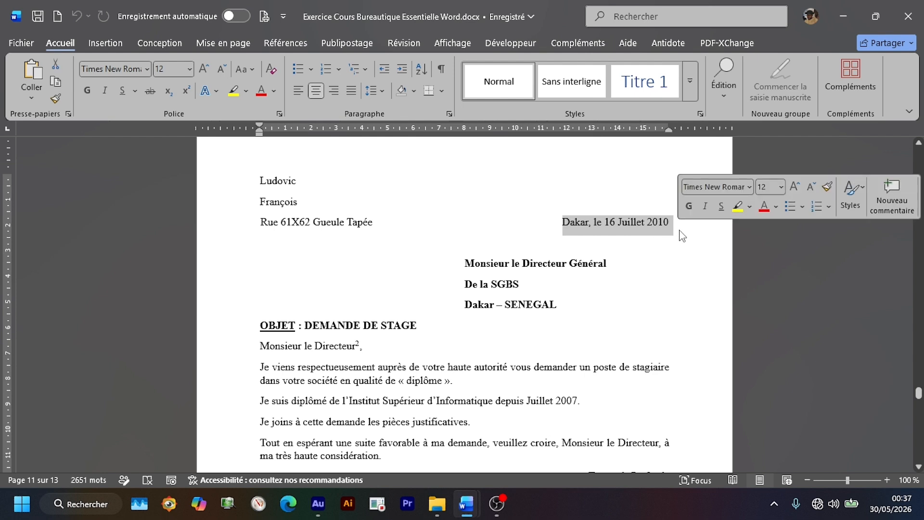
left_click_drag(466, 258, 561, 301)
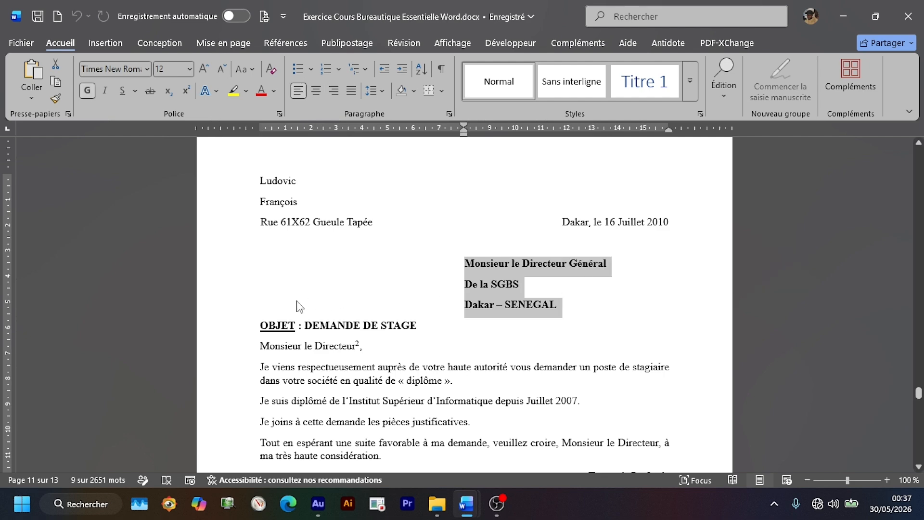
left_click(268, 328)
scroll(255, 308, "down", 2)
left_click_drag(260, 281, 360, 276)
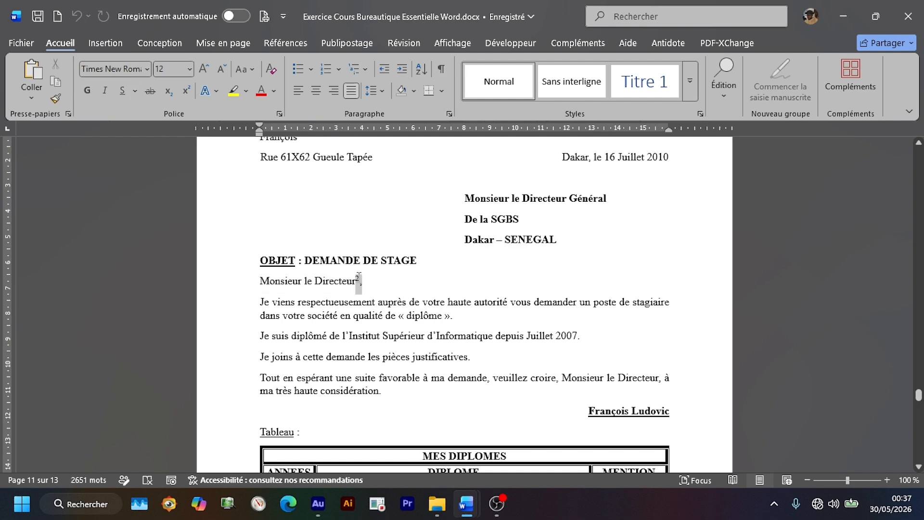
scroll(283, 293, "down", 6)
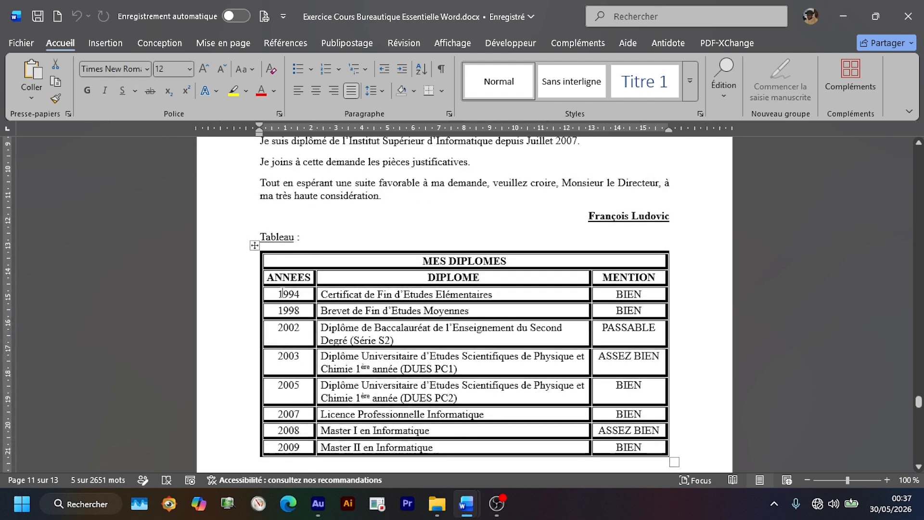
Examine the MES DIPLOMES table in the model: its title row, double borders and the ANNEES, DIPLOME and MENTION headings
left_click_drag(274, 262, 343, 275)
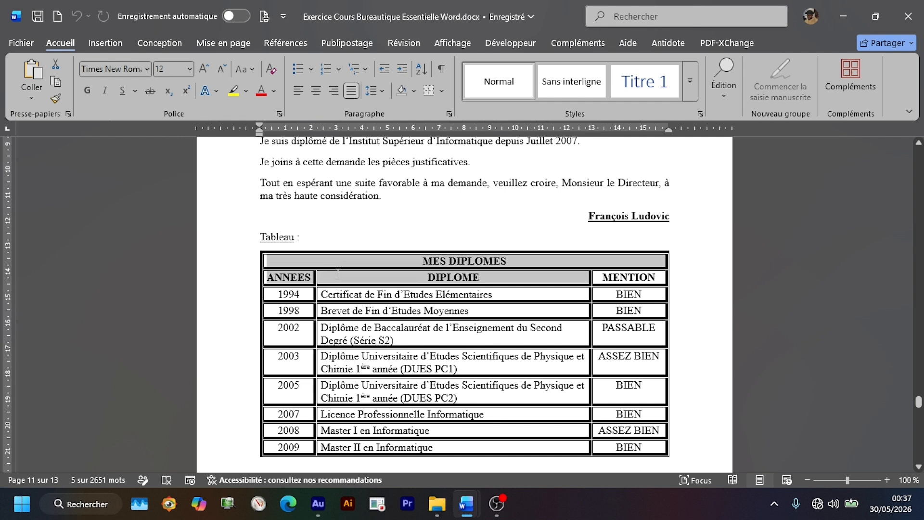
left_click(358, 266)
left_click(415, 253)
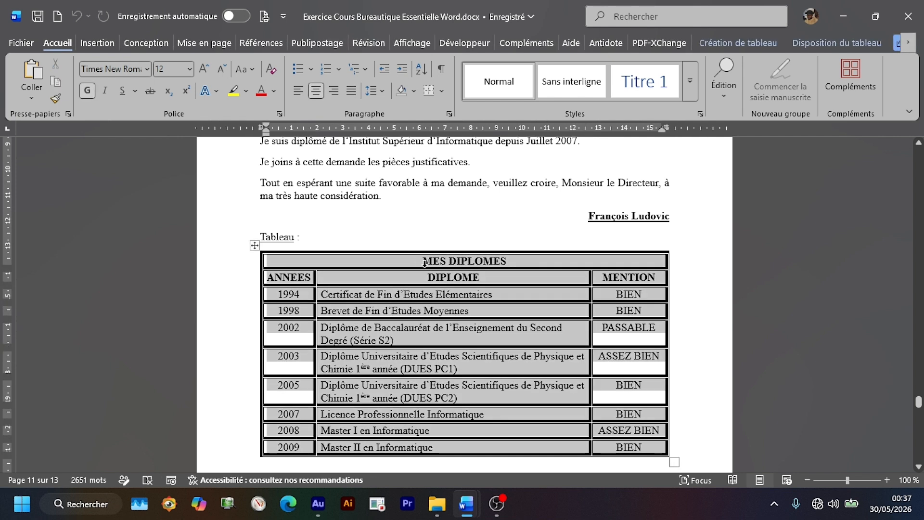
left_click(454, 268)
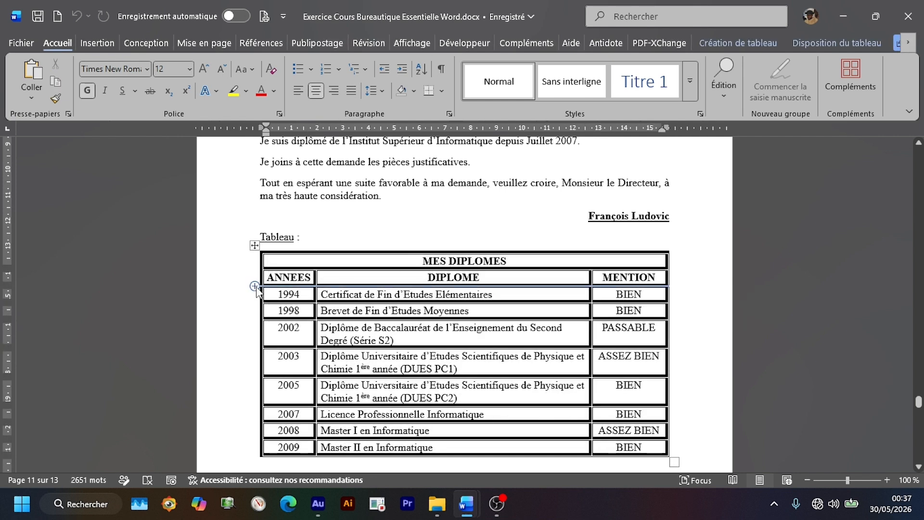
left_click_drag(269, 277, 312, 277)
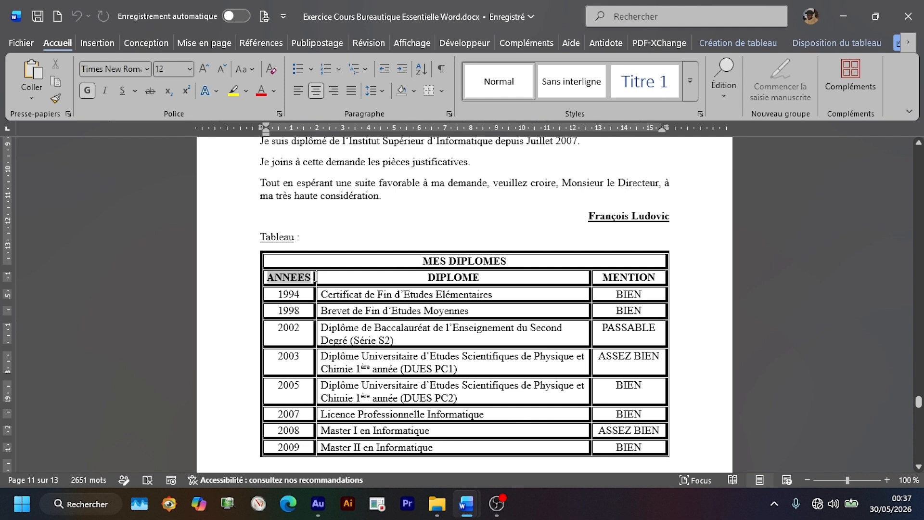
left_click_drag(432, 278, 455, 278)
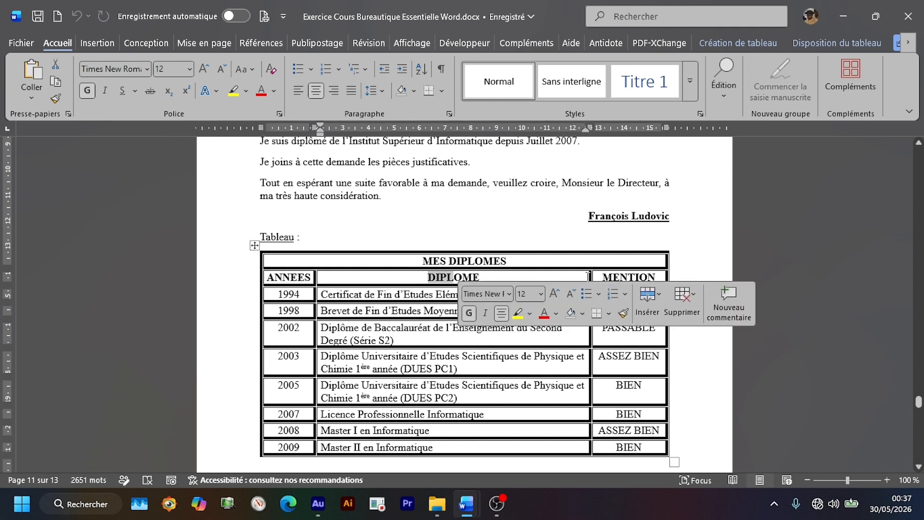
left_click_drag(601, 278, 623, 278)
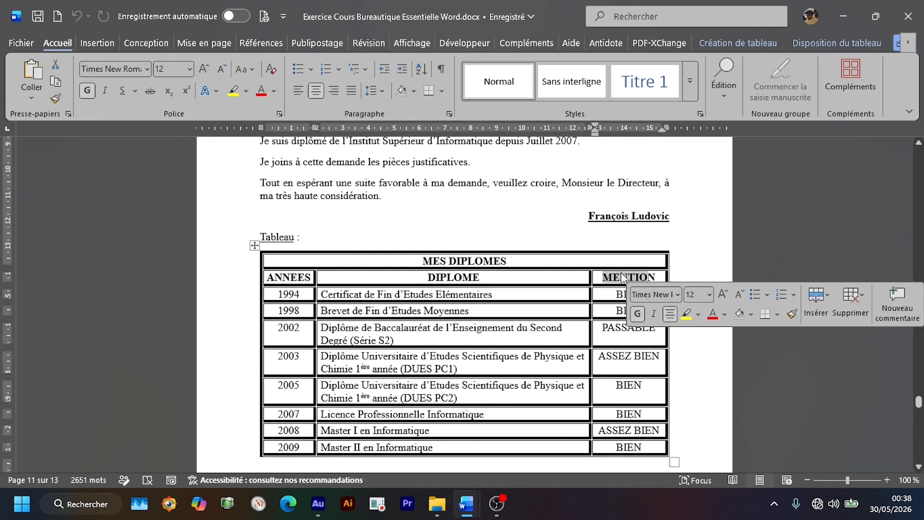
left_click(254, 246)
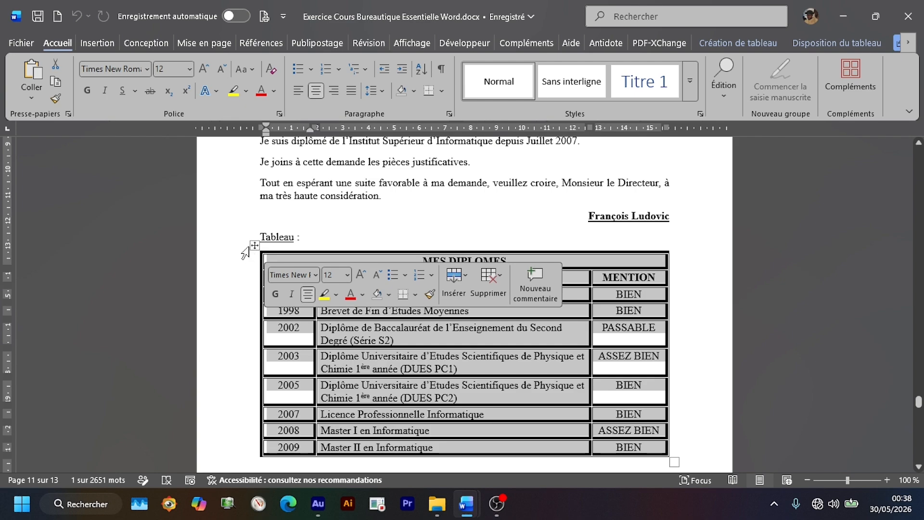
Review the layout of the whole model letter from the sender's address down to the diploma table and footnote
scroll(319, 371, "down", 5)
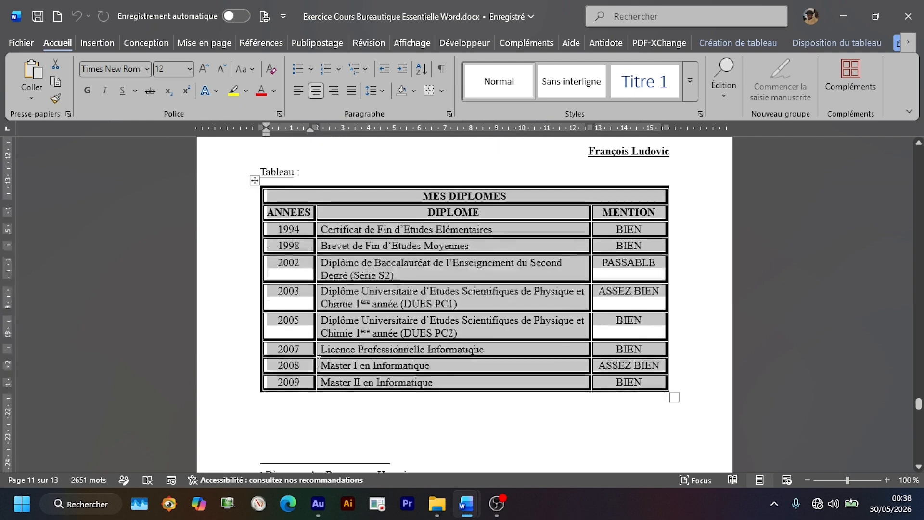
scroll(319, 370, "up", 12)
scroll(319, 371, "up", 3)
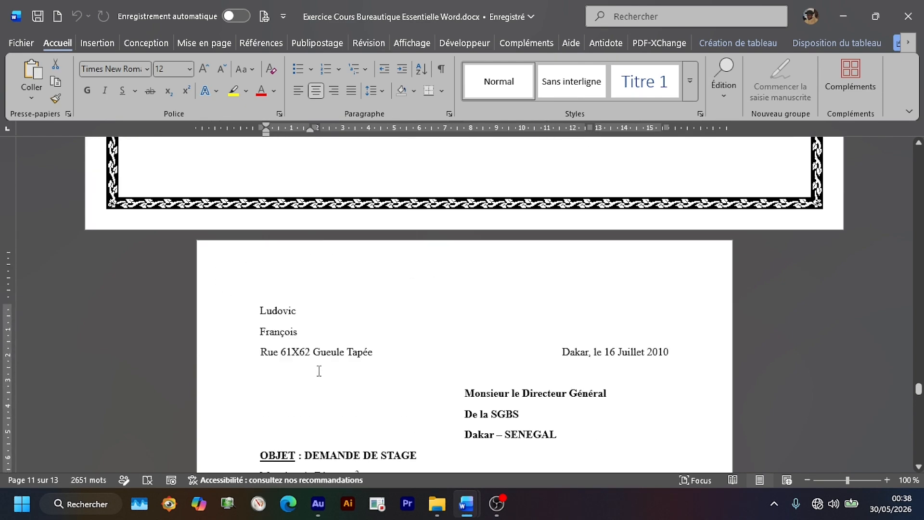
scroll(318, 370, "down", 10)
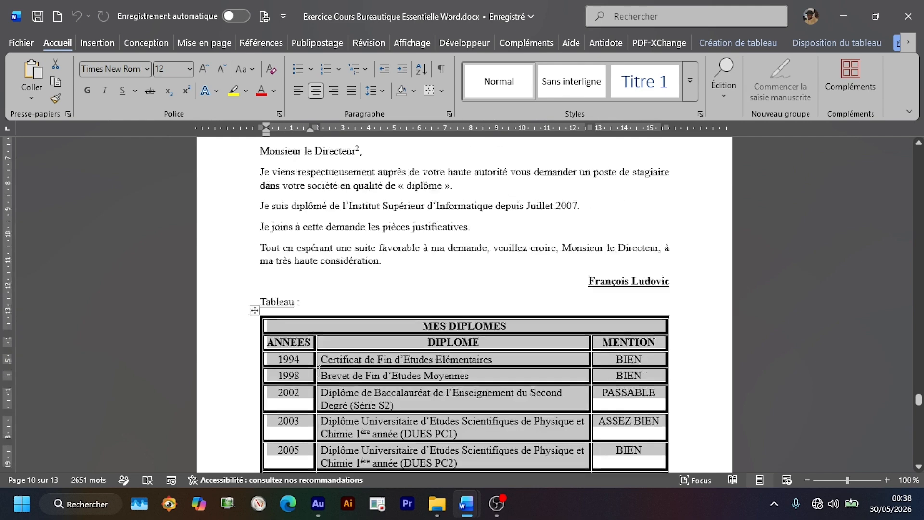
scroll(478, 268, "down", 7)
scroll(478, 268, "down", 1)
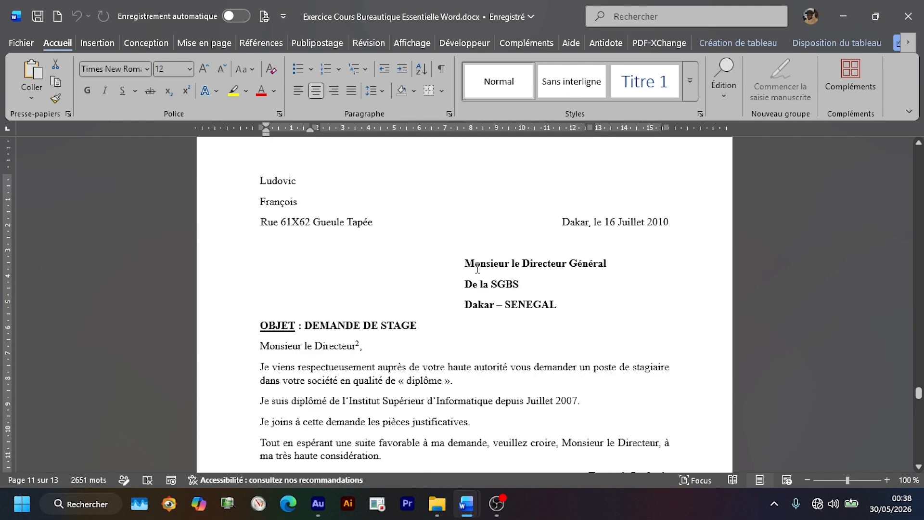
scroll(477, 268, "down", 1)
scroll(477, 268, "down", 4)
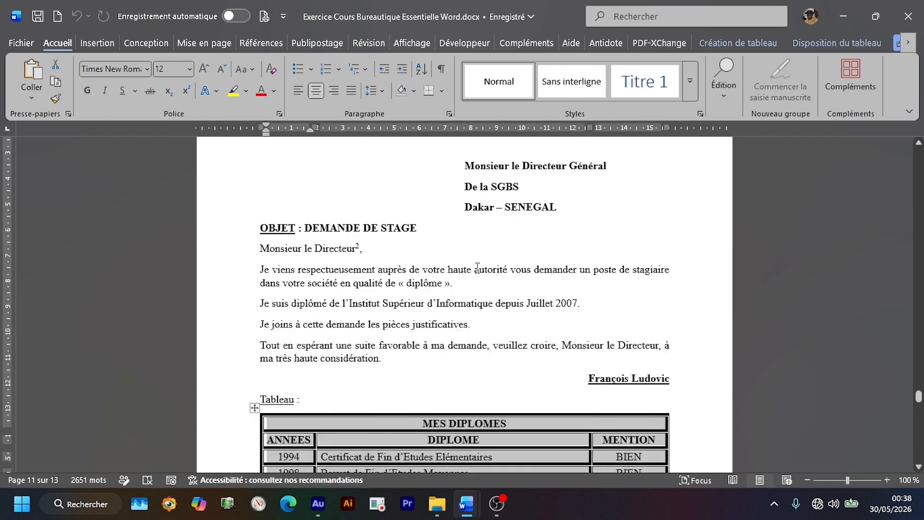
scroll(477, 268, "down", 1)
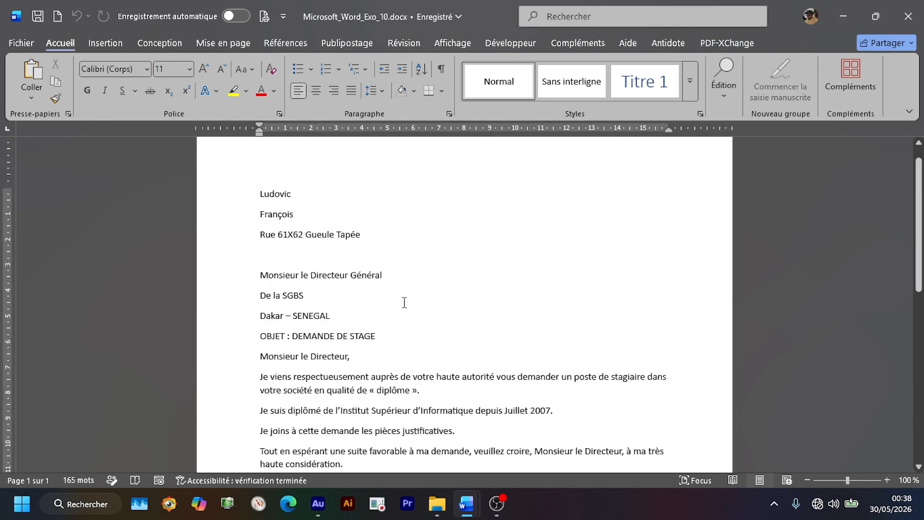
Format all the text of Microsoft_Word_Exo_10.docx in Times New Roman, size 12, with justified alignment
scroll(371, 280, "down", 1)
scroll(383, 277, "up", 2)
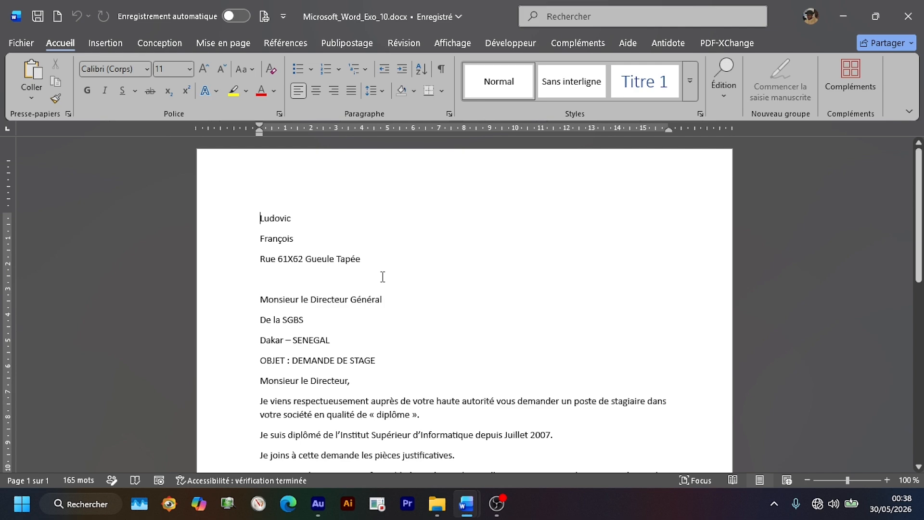
key("ctrl+a")
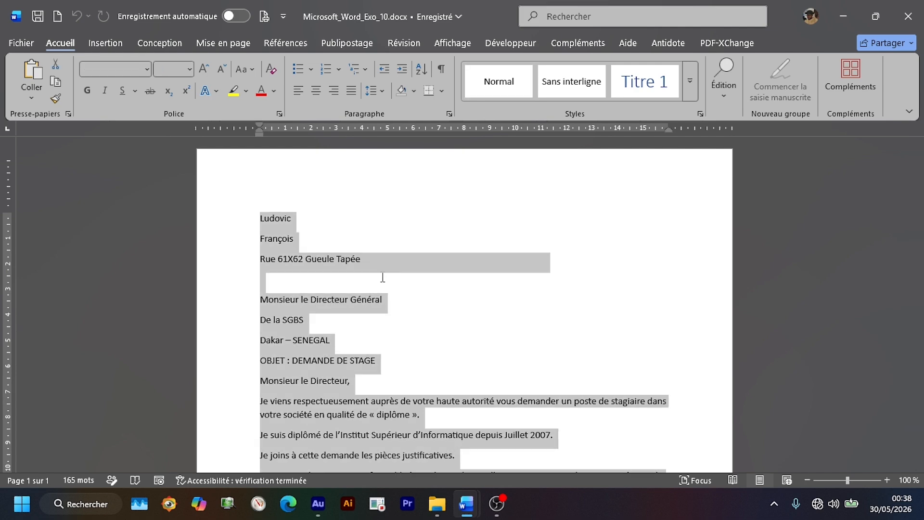
left_click(147, 69)
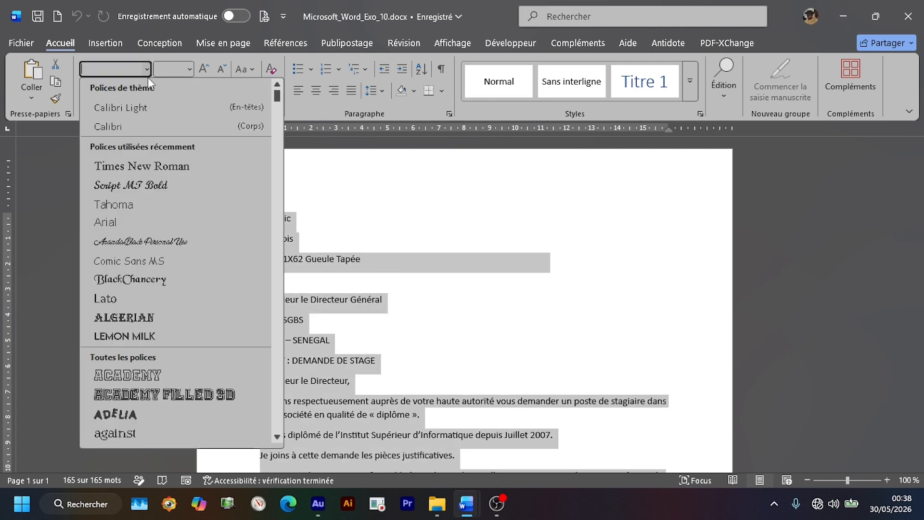
left_click(147, 164)
left_click(190, 69)
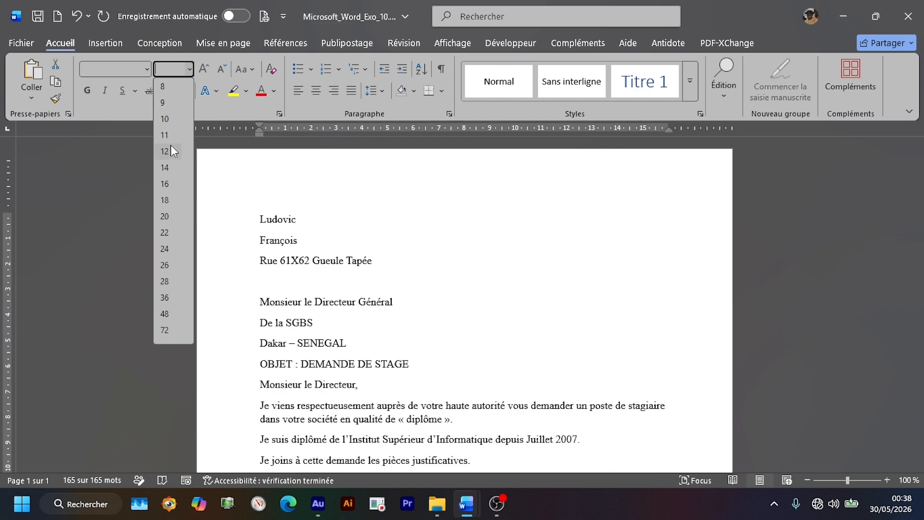
left_click(171, 149)
left_click(350, 93)
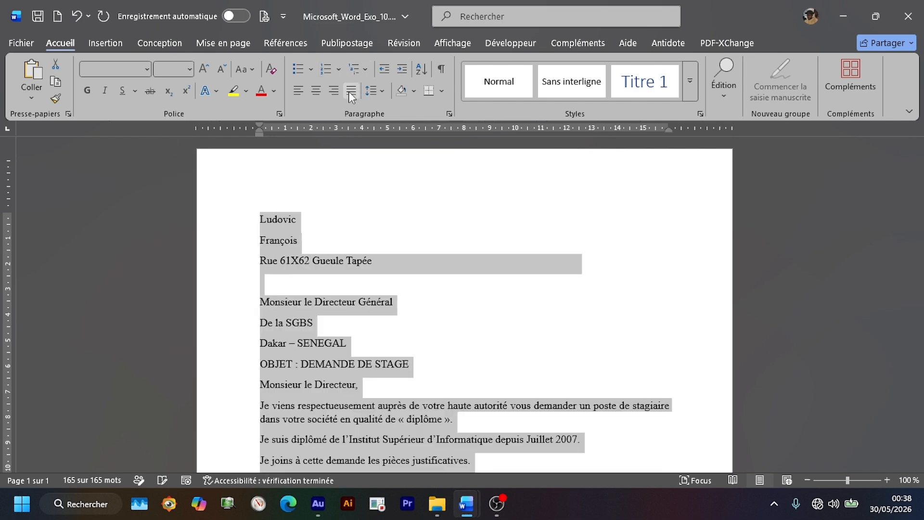
left_click(409, 364)
scroll(332, 347, "down", 5)
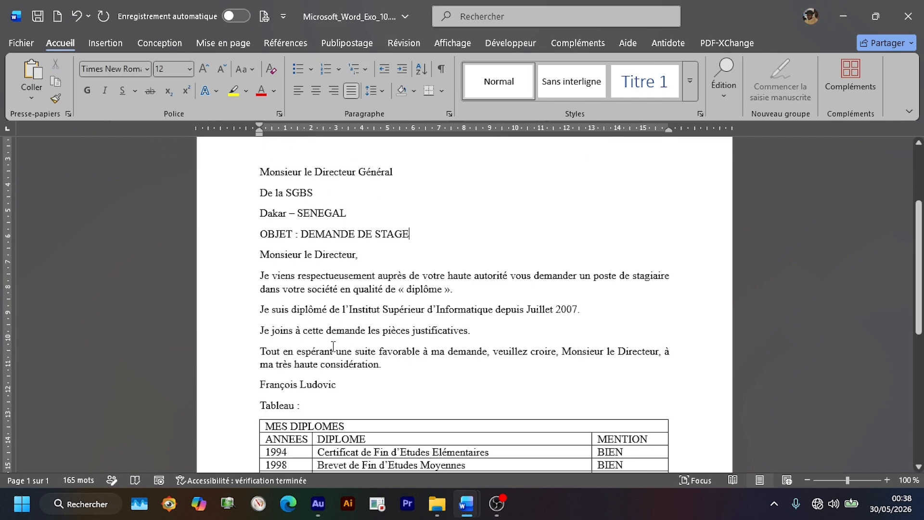
scroll(333, 346, "up", 5)
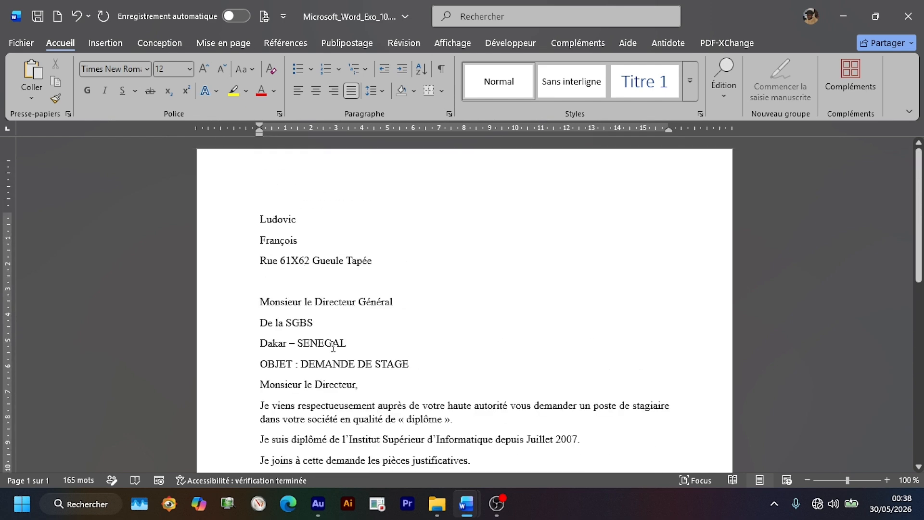
Left-align the recipient lines from "Monsieur le Directeur Général" to "Dakar – SENEGAL" and set their left indent to about 9.25 cm
left_click_drag(385, 265, 280, 228)
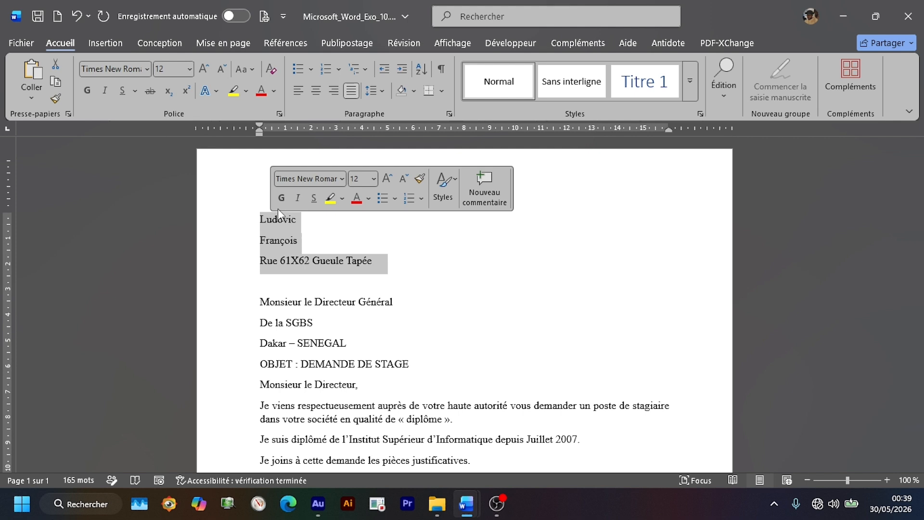
left_click(285, 266)
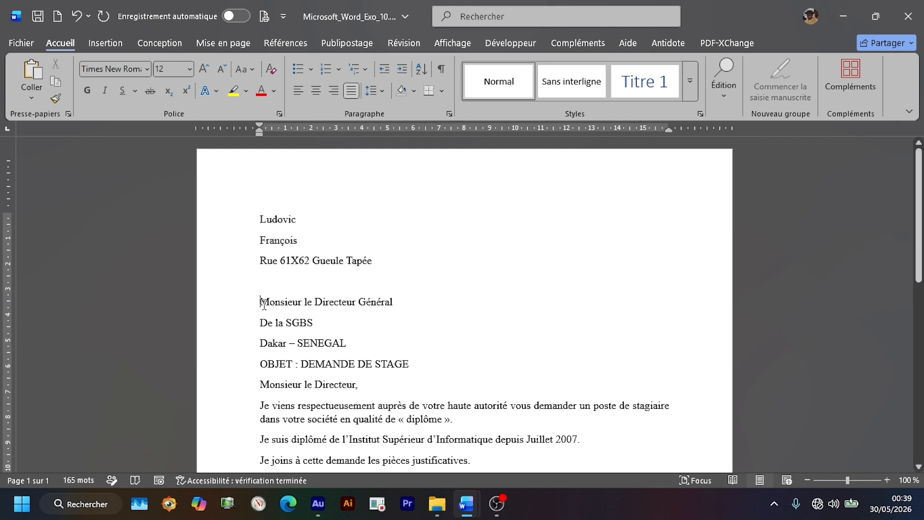
left_click_drag(259, 302, 368, 347)
left_click(320, 323)
left_click_drag(260, 302, 355, 342)
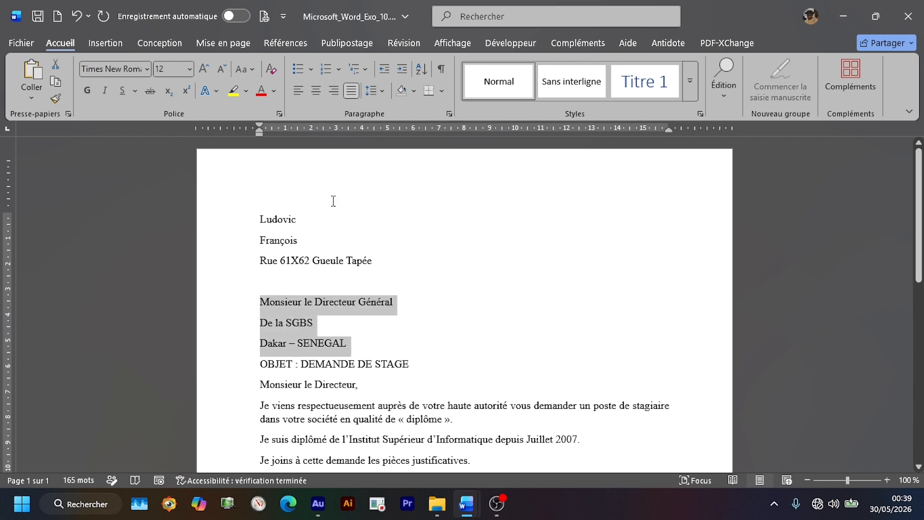
left_click(333, 96)
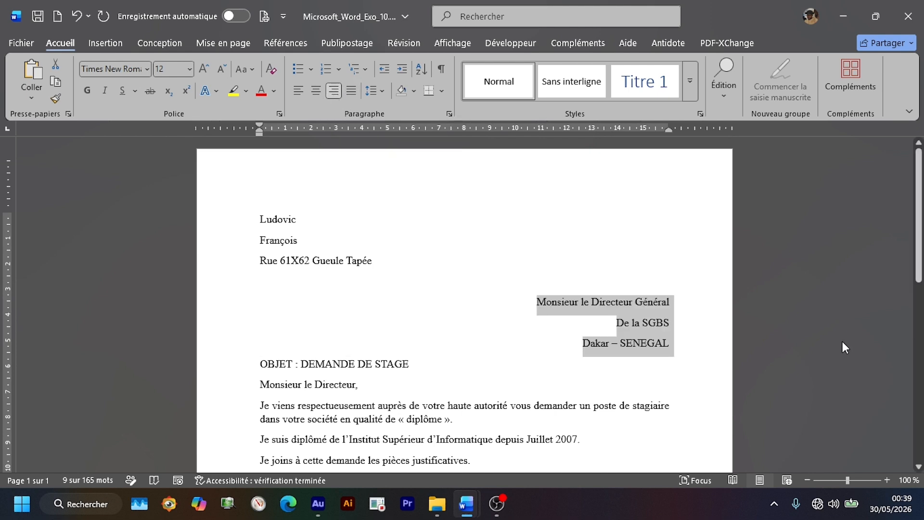
left_click(301, 92)
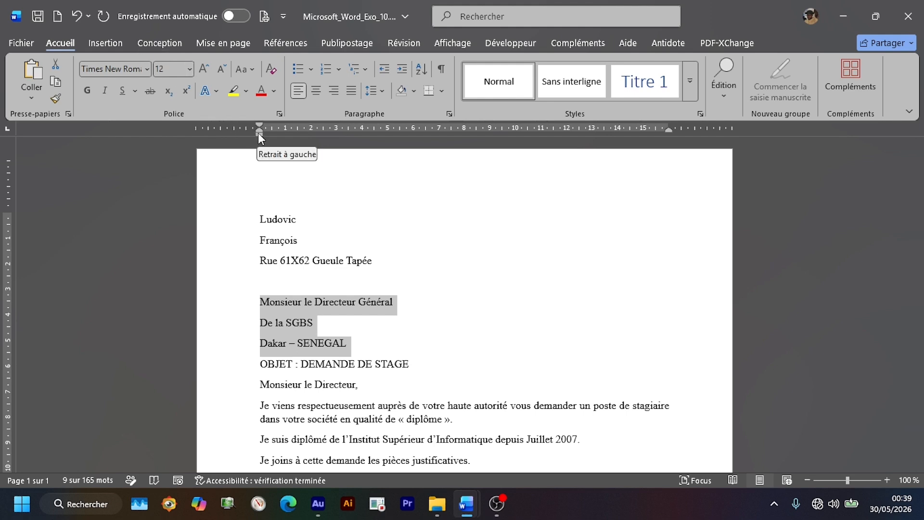
left_click_drag(258, 134, 497, 170)
Add the tabbed text "Dakar," after the name on the second line of the sender block
left_click(378, 237)
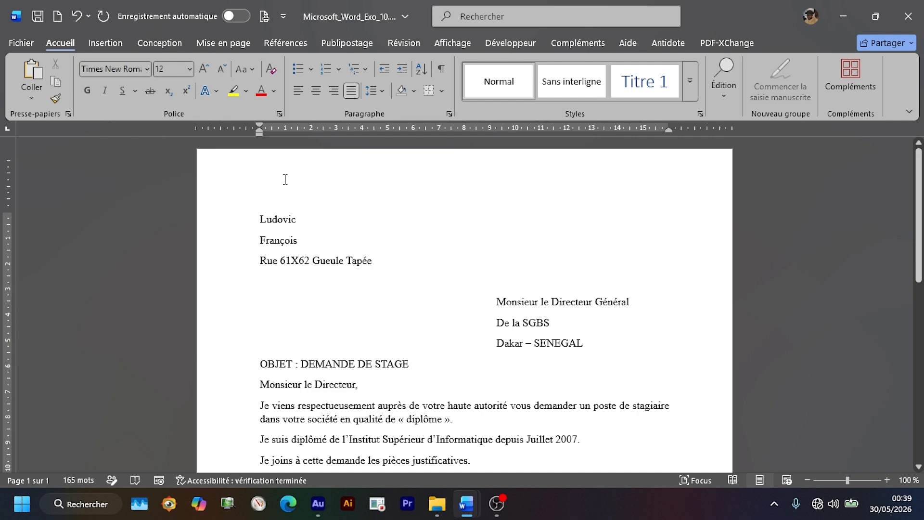
key("Tab")
type("Dakar")
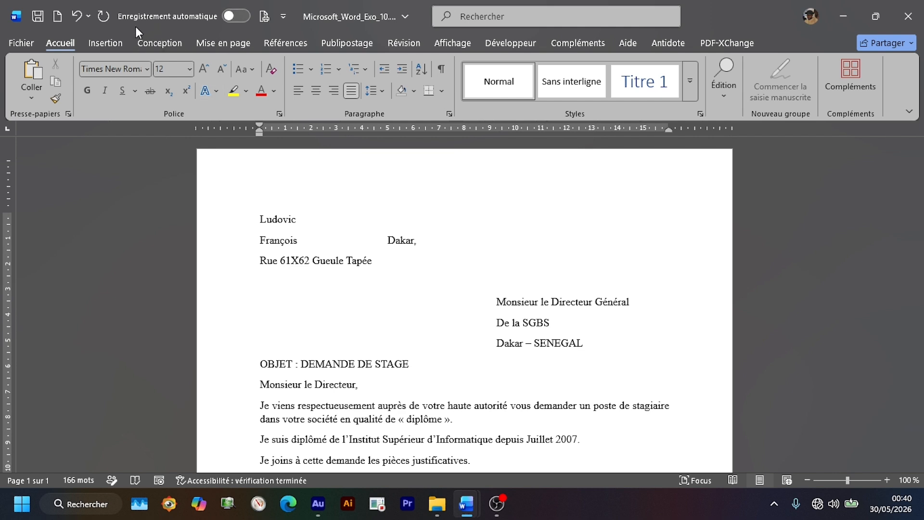
Insert the current date after "Dakar," in the long weekday format "samedi 30 mai 2026", with automatic updating
left_click(113, 42)
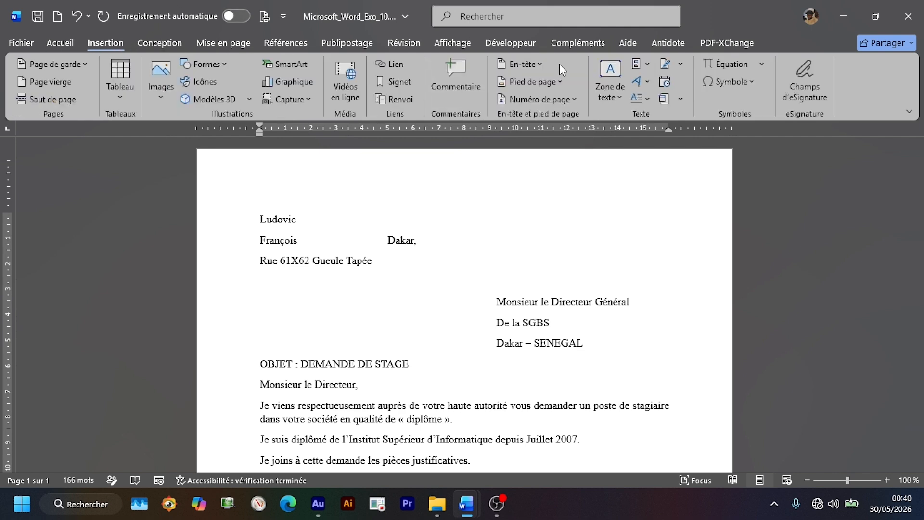
left_click(665, 83)
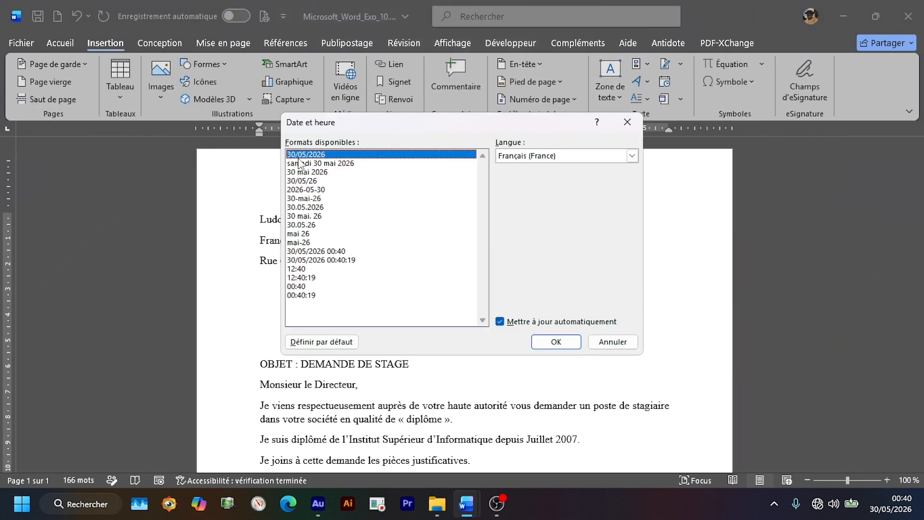
left_click(320, 163)
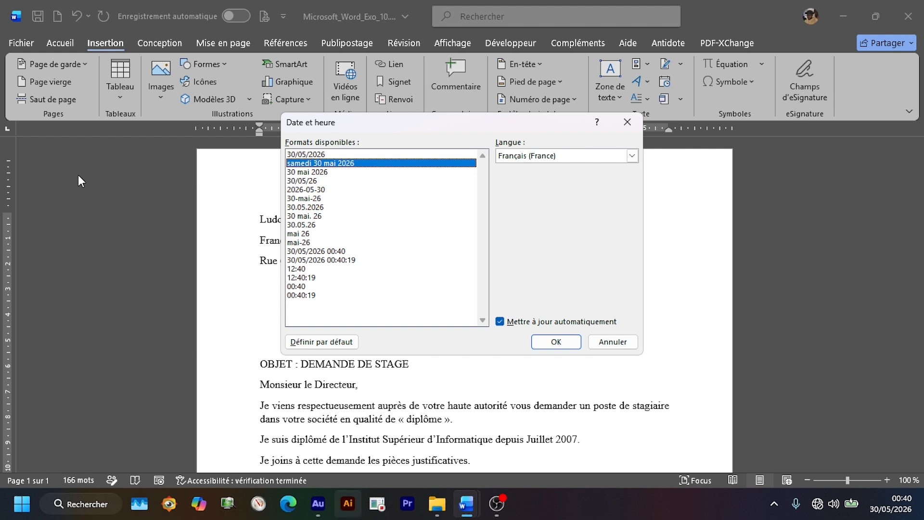
left_click(556, 343)
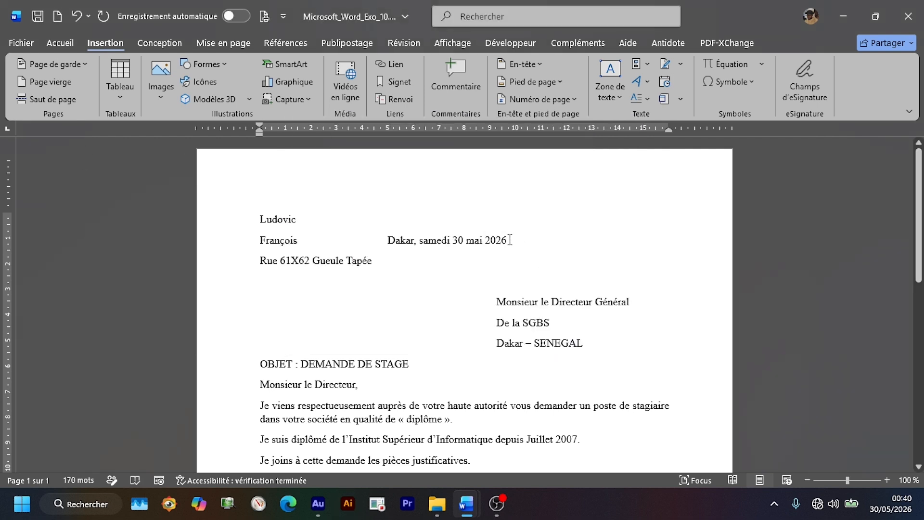
Shift "Dakar, samedi 30 mai 2026" with extra tab stops until it ends near the right margin of its line
left_click_drag(508, 240, 389, 240)
left_click(390, 240)
key("Tab")
key("Tab")
key("Tab")
key("Tab")
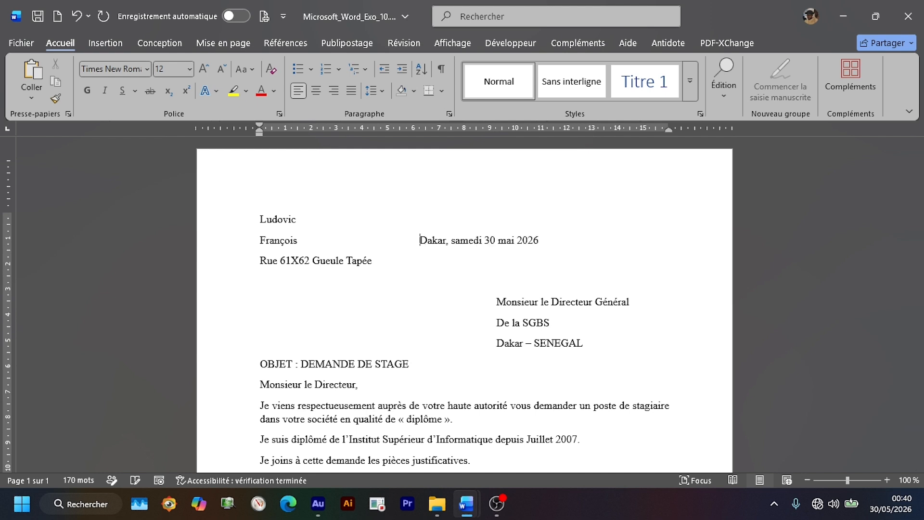
key("Tab")
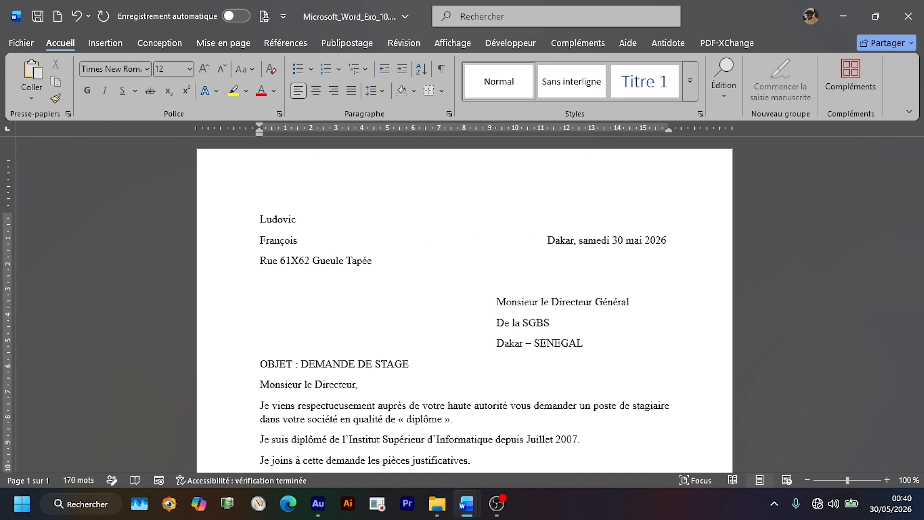
key("Tab")
key("BackSpace")
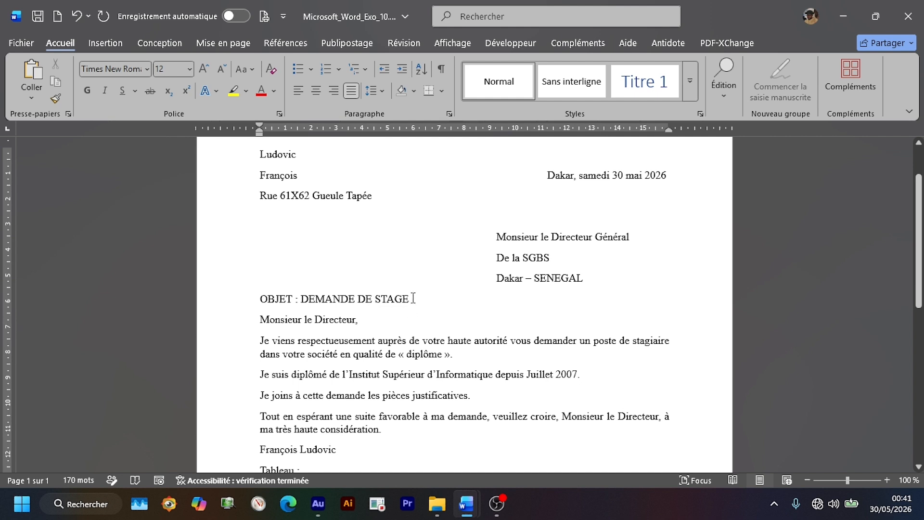
Make the line "OBJET : DEMANDE DE STAGE" and the three recipient lines, from "Monsieur le Directeur Général" to "Dakar – SENEGAL", bold
left_click_drag(418, 300, 282, 290)
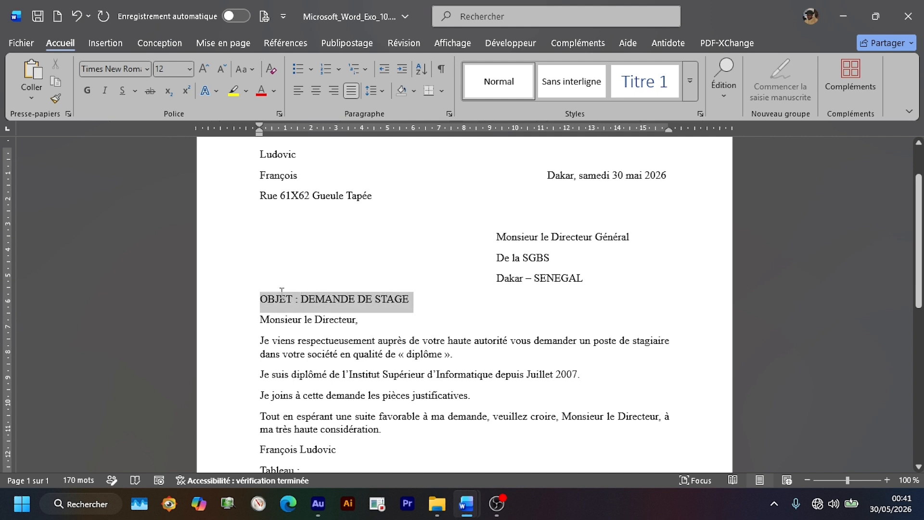
left_click(87, 90)
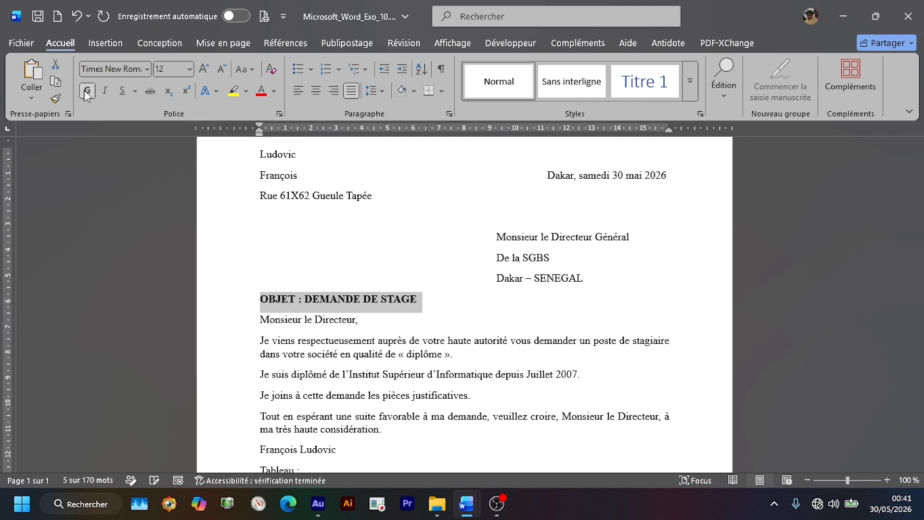
left_click_drag(497, 236, 594, 274)
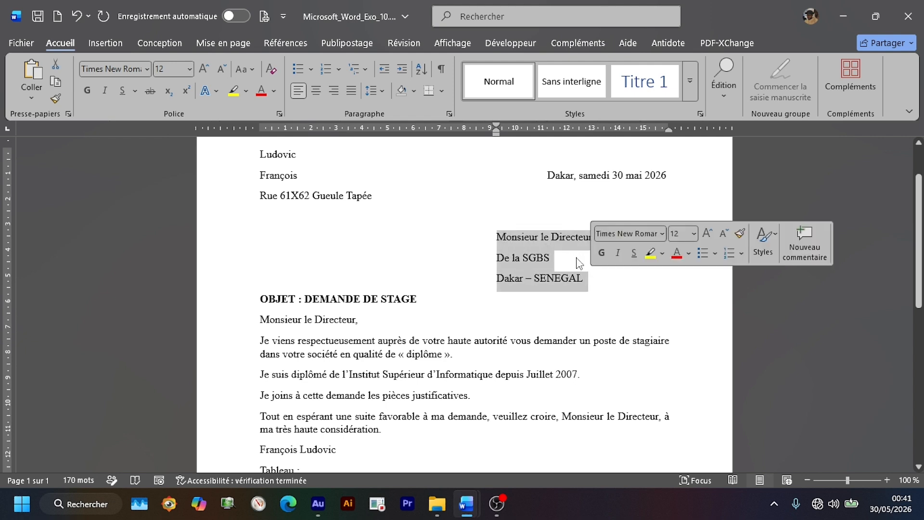
left_click(91, 93)
left_click(648, 306)
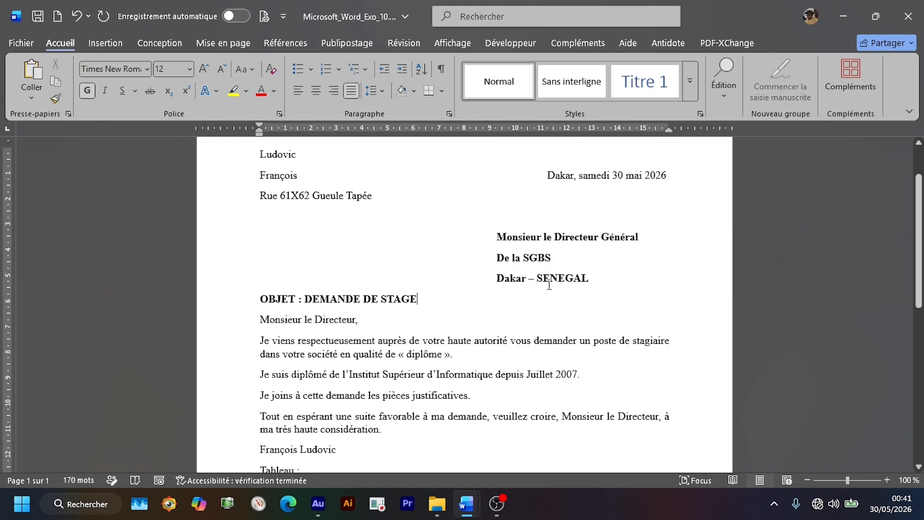
Make the sender's name below the closing paragraph bold, right-aligned and underlined
scroll(549, 286, "down", 3)
left_click_drag(338, 353, 267, 359)
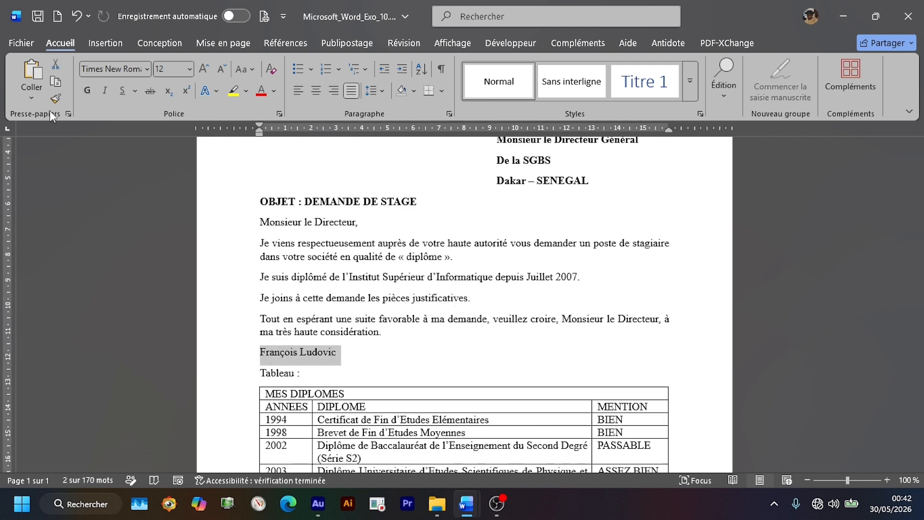
left_click(89, 89)
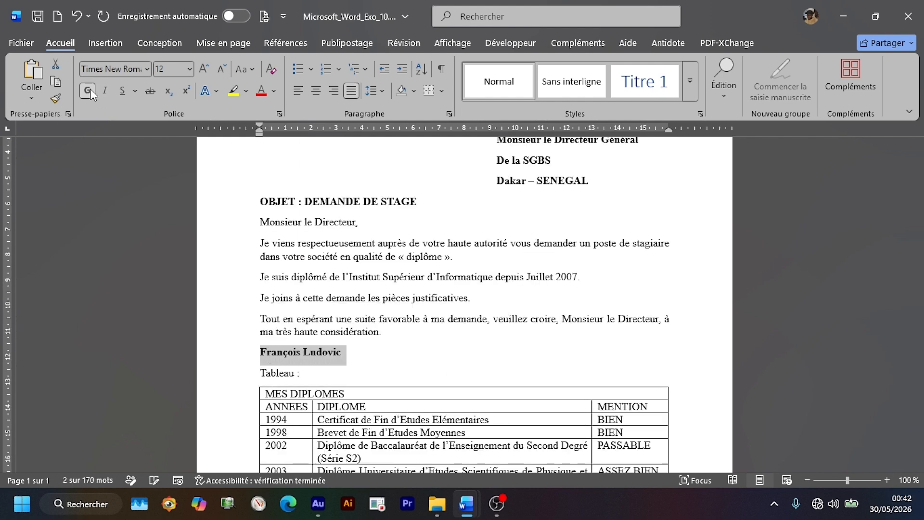
left_click(334, 90)
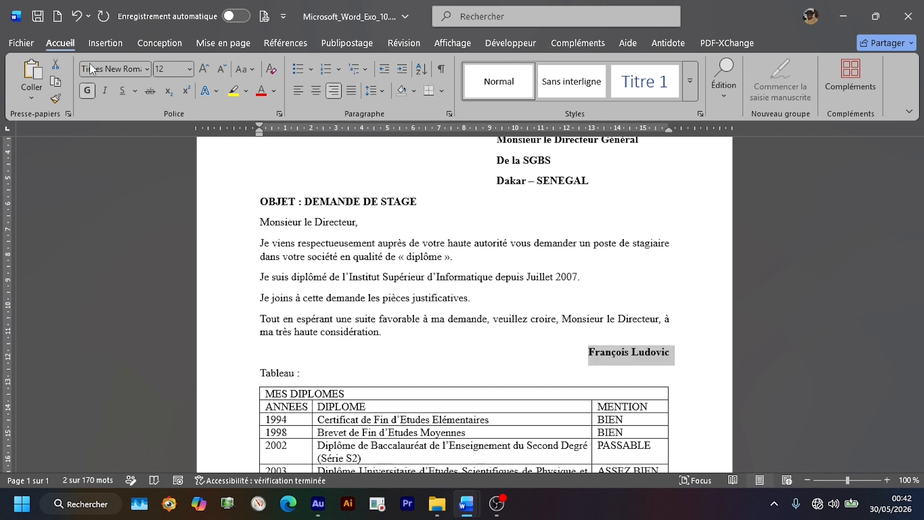
left_click(123, 91)
left_click(354, 247)
Insert a footnote on "Directeur" in the salutation "Monsieur le Directeur," with the text "Directeur des Ressources Humaines"
scroll(355, 247, "down", 1)
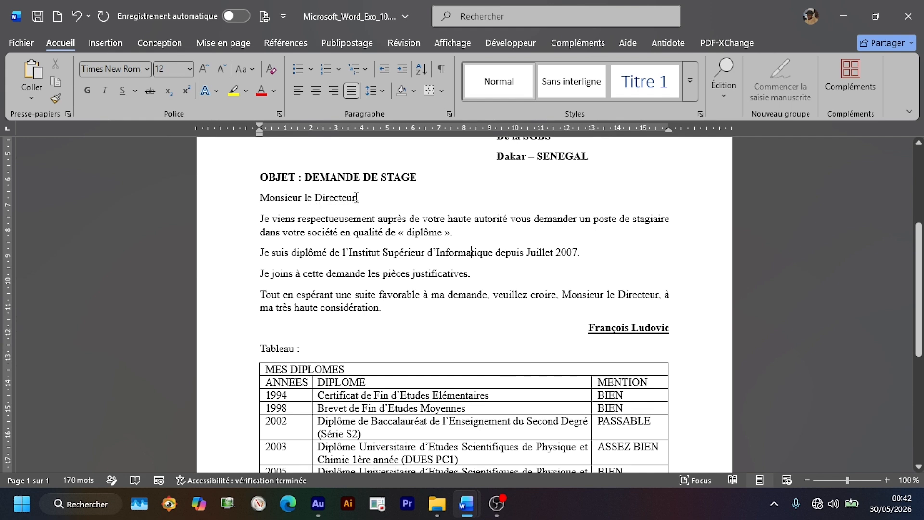
left_click_drag(357, 198, 315, 198)
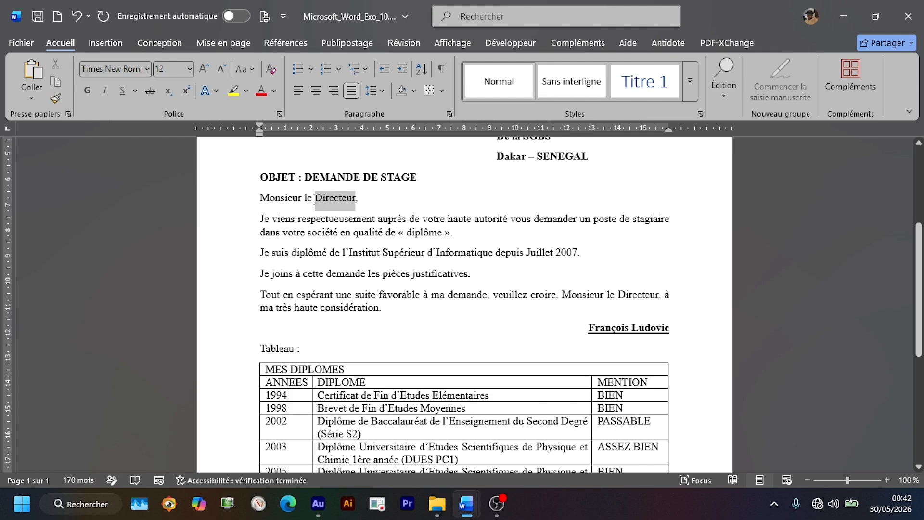
left_click(286, 43)
left_click(200, 77)
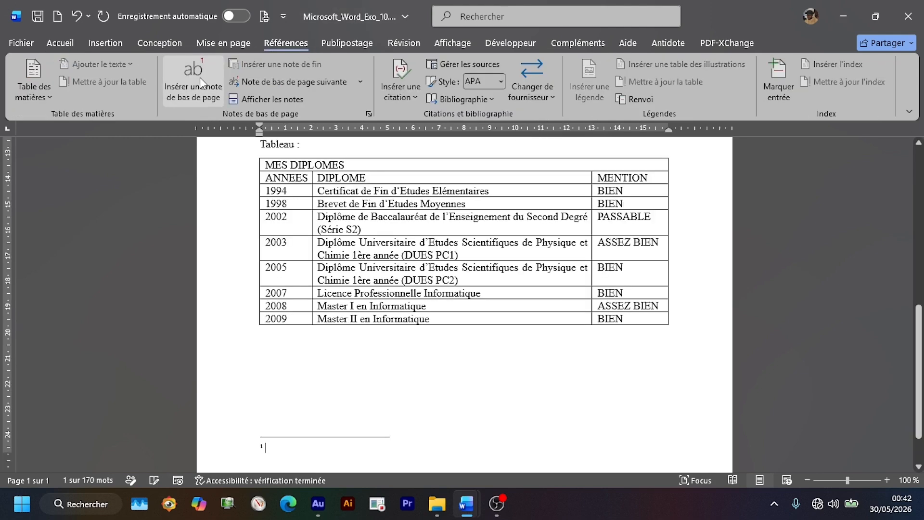
scroll(313, 274, "down", 1)
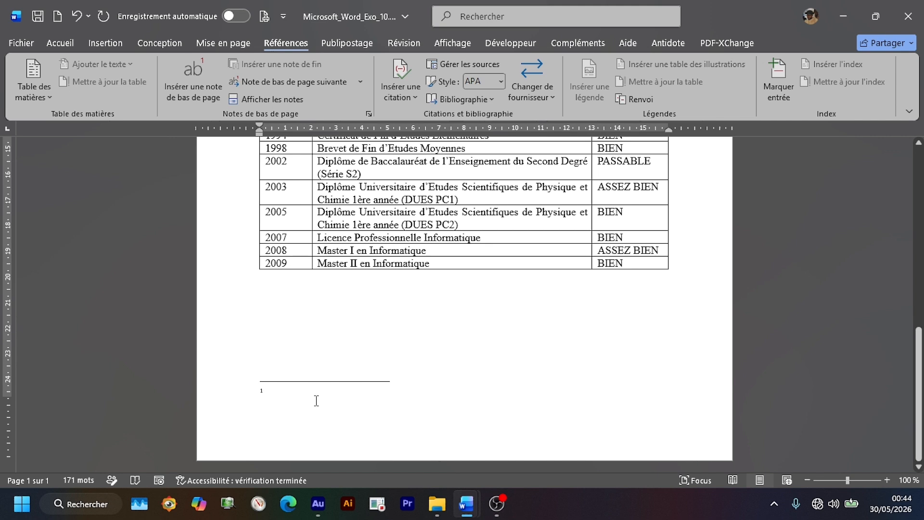
type("Di")
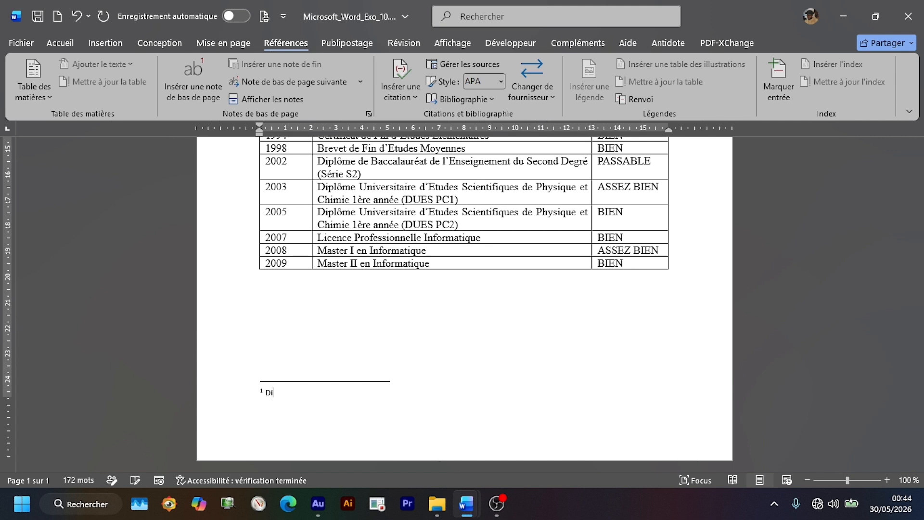
type("recteur des  Ressources Humaines")
Format the footnote text "Directeur des Ressources Humaines" in bold Times New Roman
left_click_drag(399, 391, 265, 392)
left_click(59, 42)
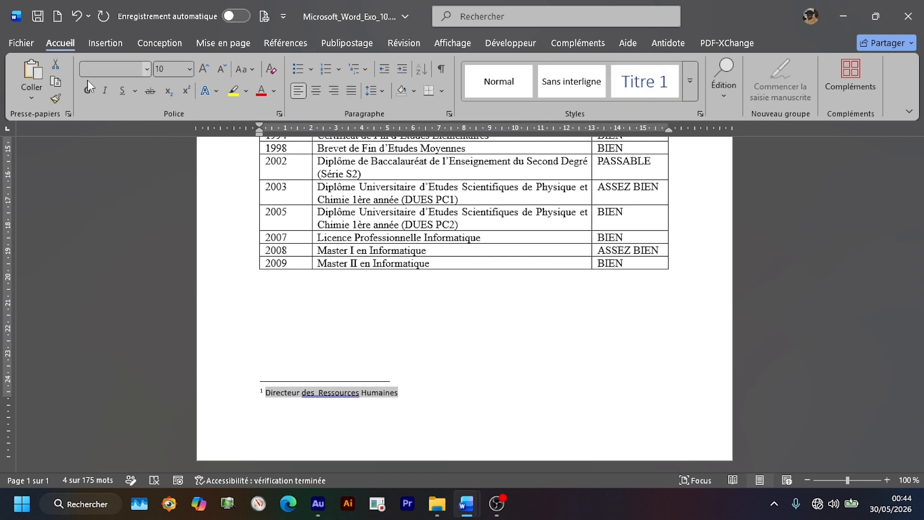
left_click(146, 69)
left_click(128, 166)
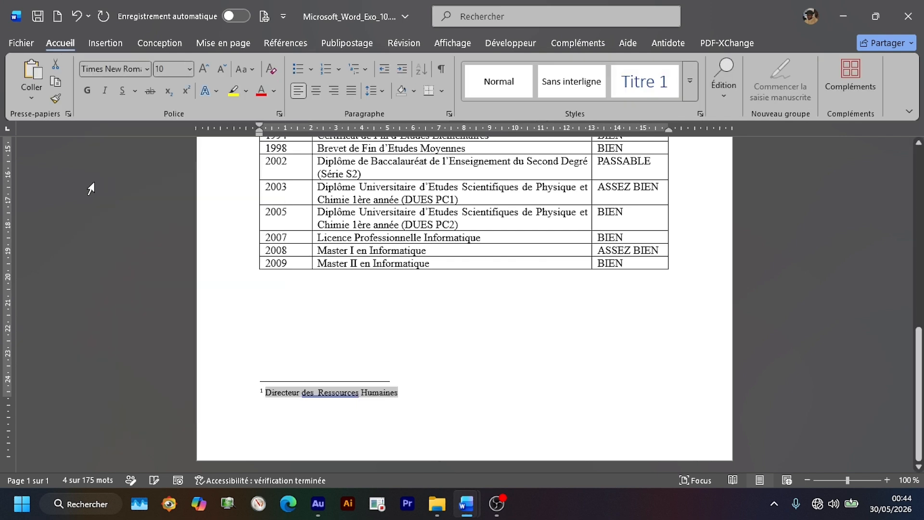
left_click(88, 92)
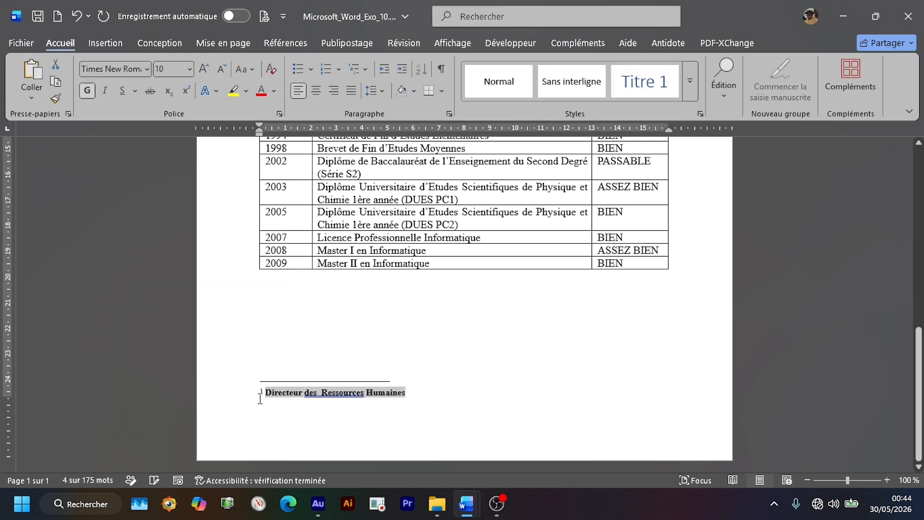
Remove the double space in the footnote by accepting the suggested correction "des Ressources"
left_click(332, 392)
right_click(332, 392)
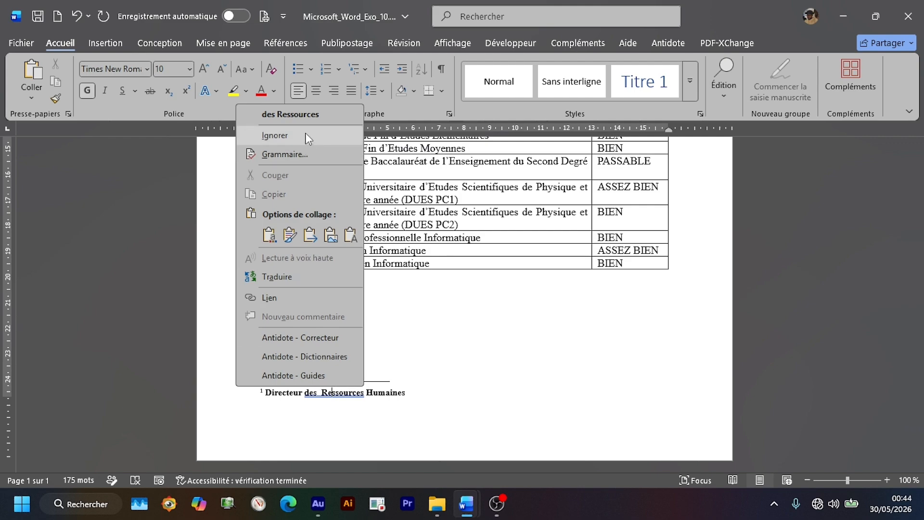
left_click(260, 114)
Centre and bold the table title "MES DIPLOMES" and the column headings ANNEES, DIPLOME and MENTION
scroll(399, 347, "up", 2)
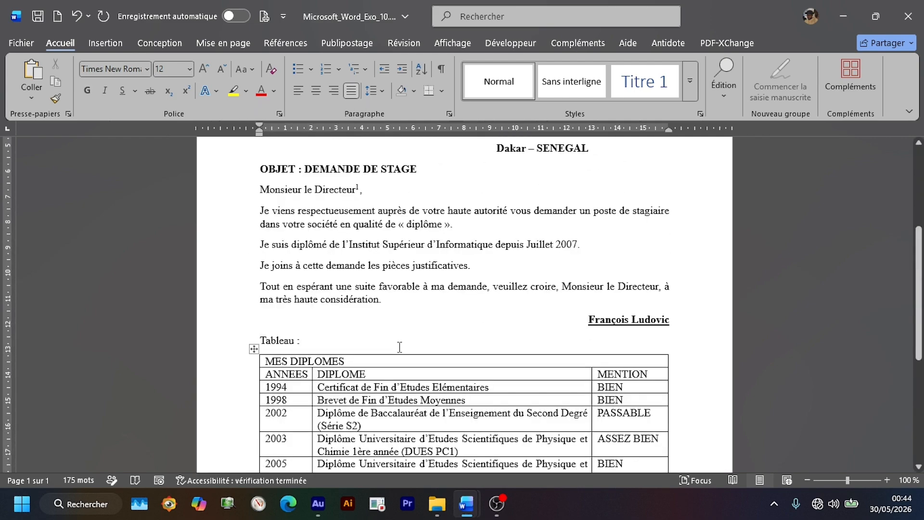
scroll(399, 347, "down", 3)
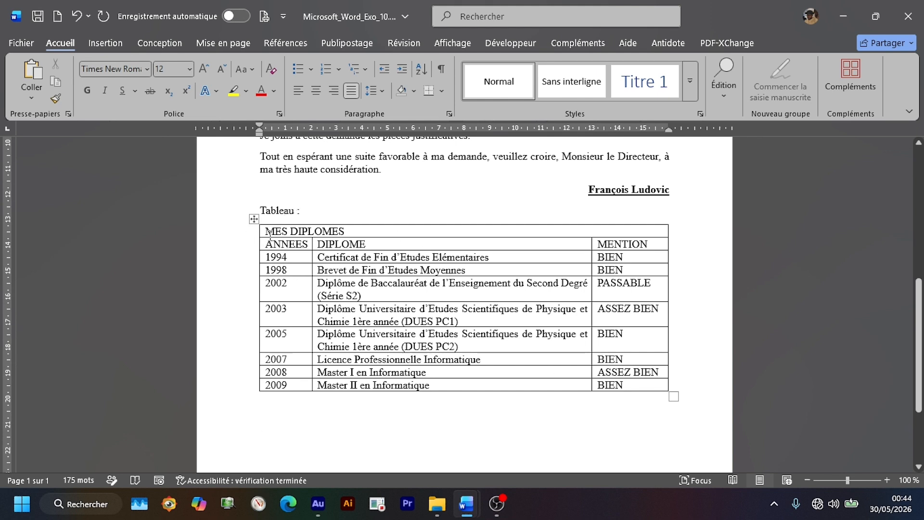
left_click_drag(270, 235, 335, 231)
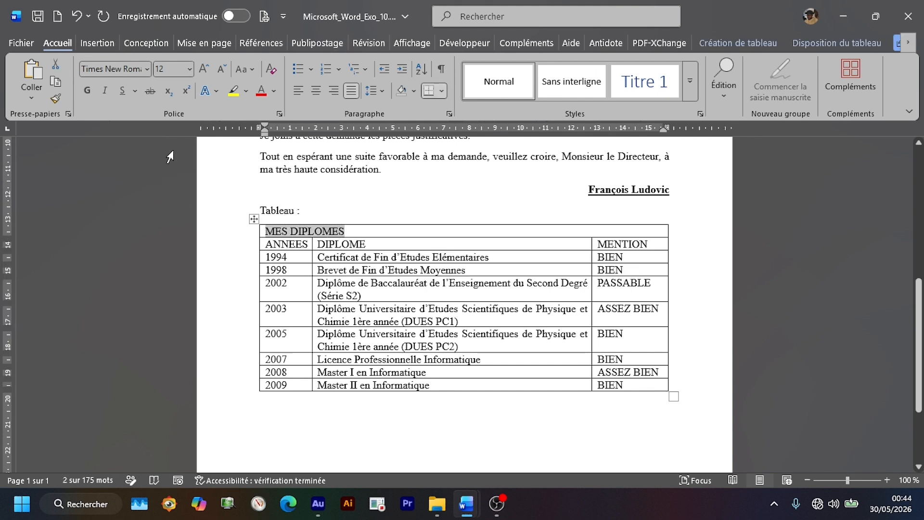
left_click(322, 95)
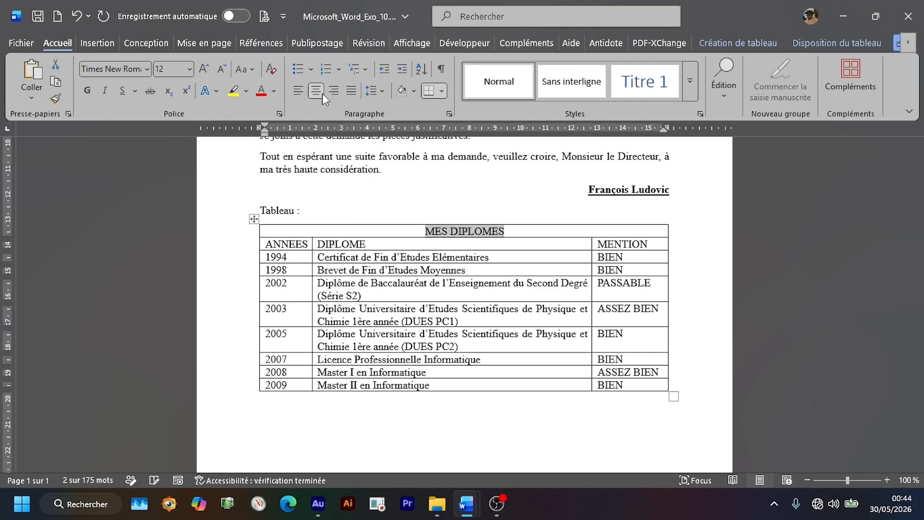
left_click(94, 88)
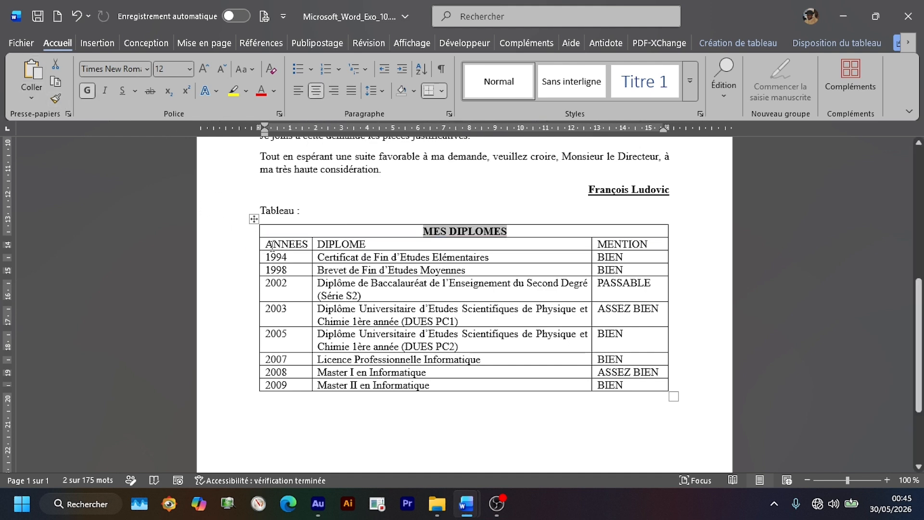
left_click_drag(268, 244, 626, 244)
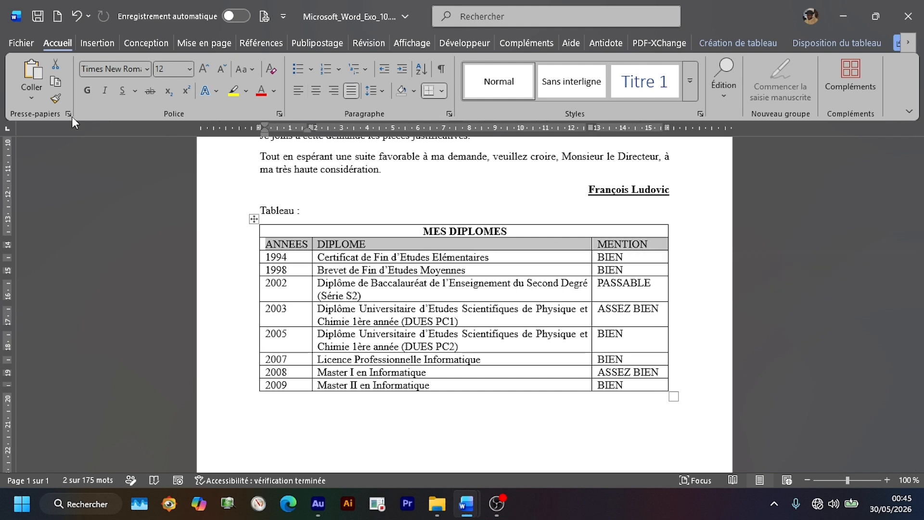
left_click(87, 90)
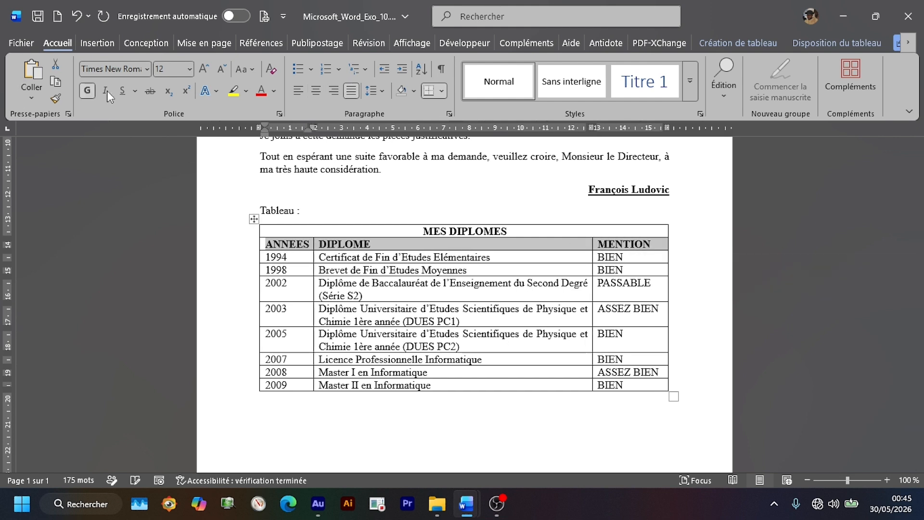
left_click(316, 92)
left_click(444, 344)
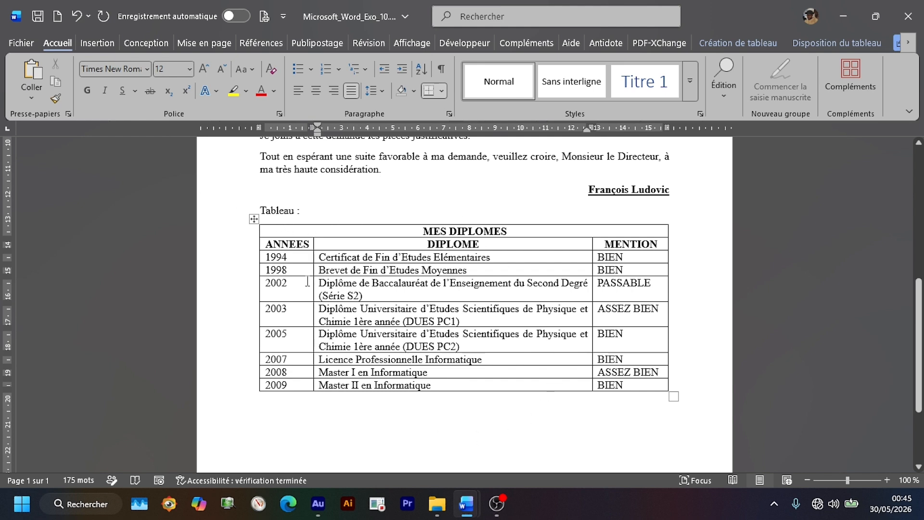
Apply the 3 pt thick-and-thin double line style to all borders of the diploma table
left_click(254, 219)
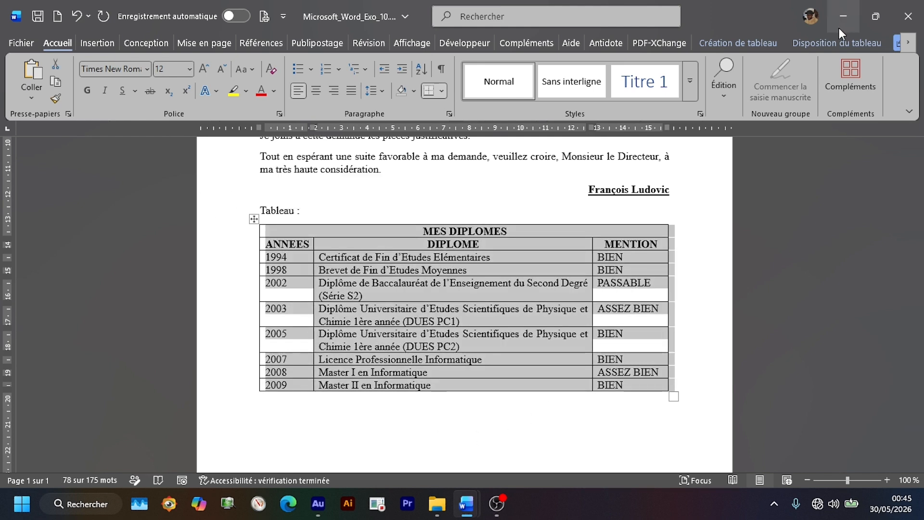
left_click(754, 38)
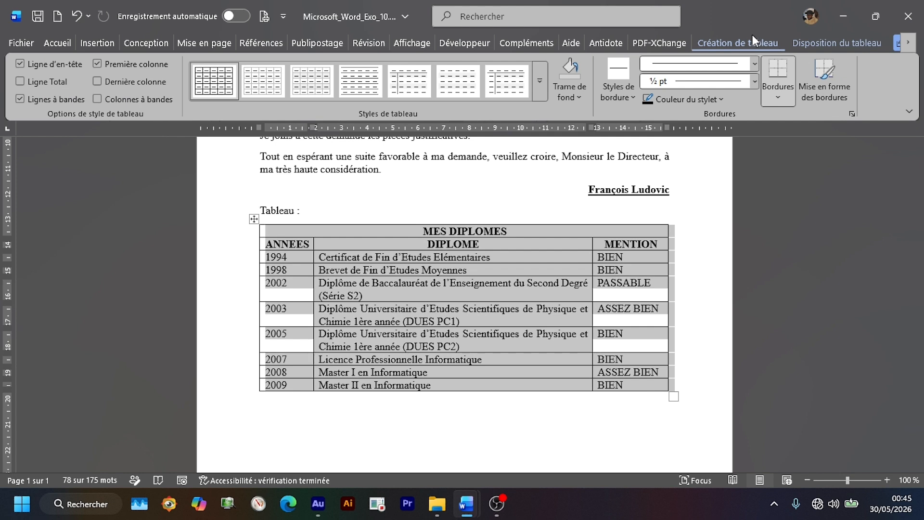
left_click(776, 95)
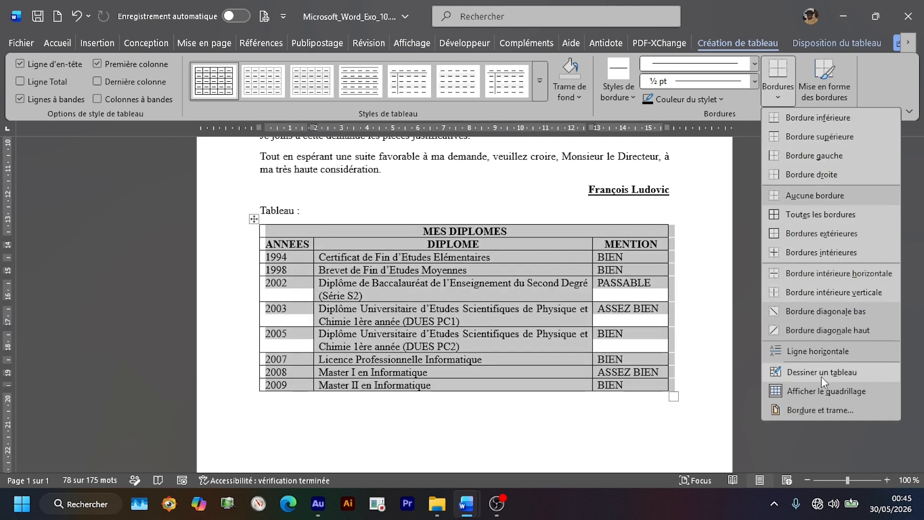
left_click(827, 409)
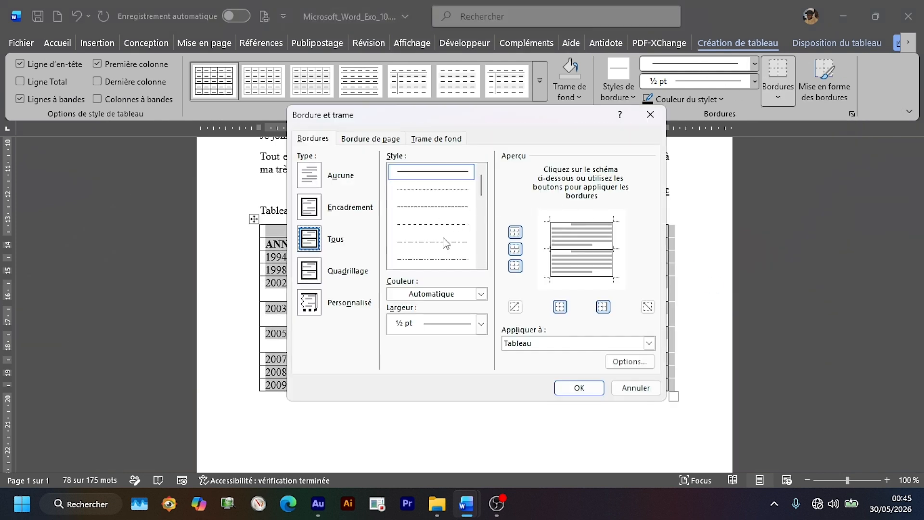
scroll(482, 264, "down", 4)
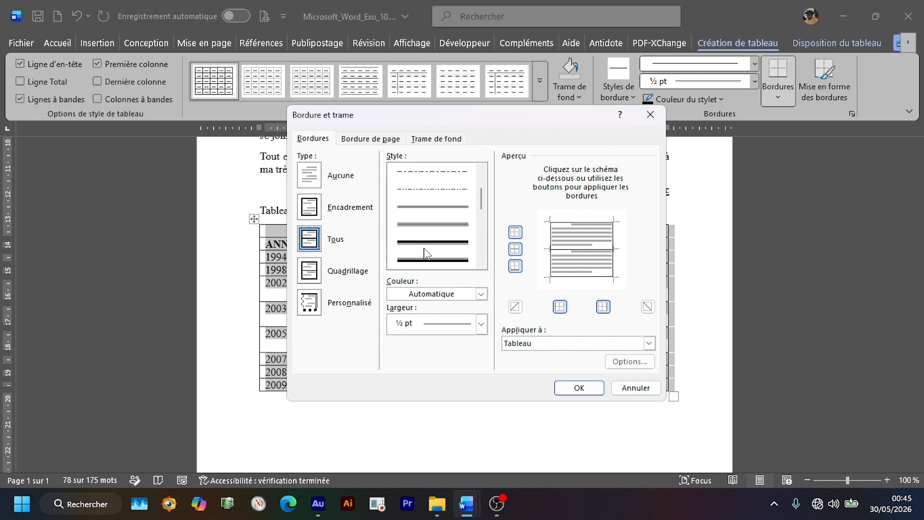
left_click(427, 251)
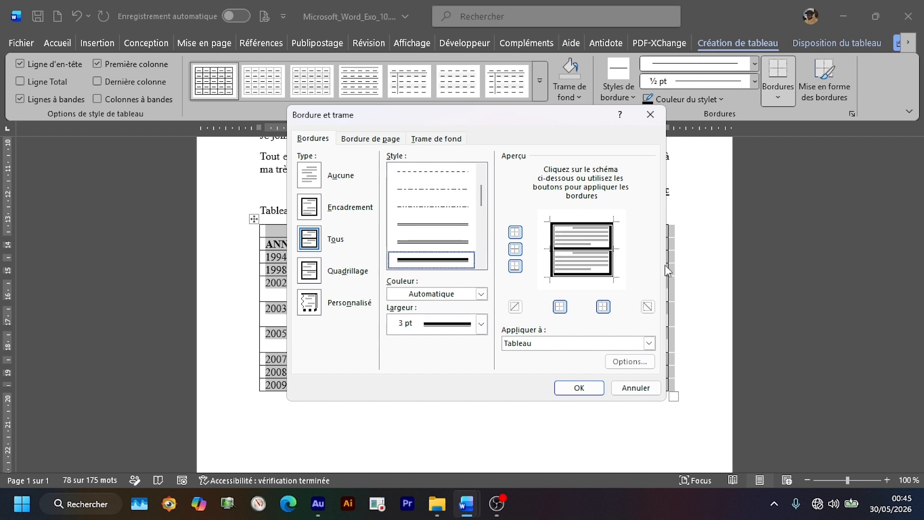
left_click(579, 388)
left_click(414, 283)
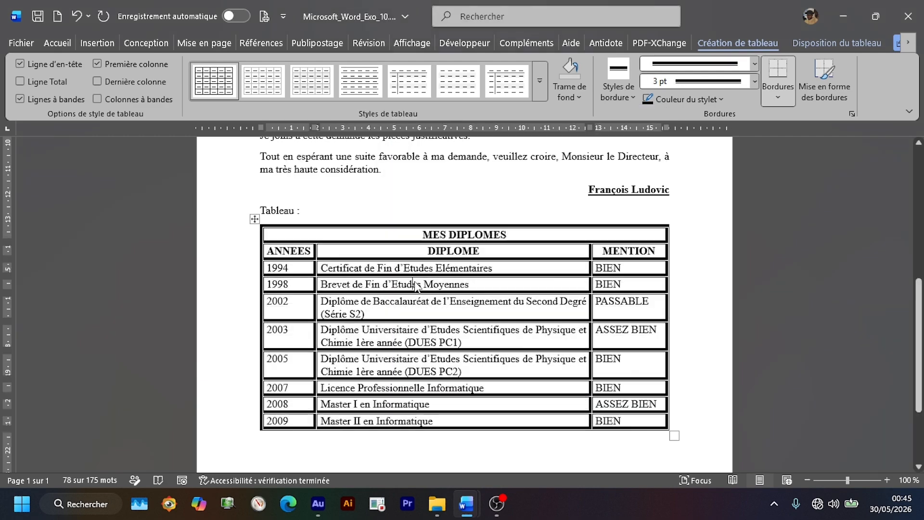
scroll(567, 275, "up", 6)
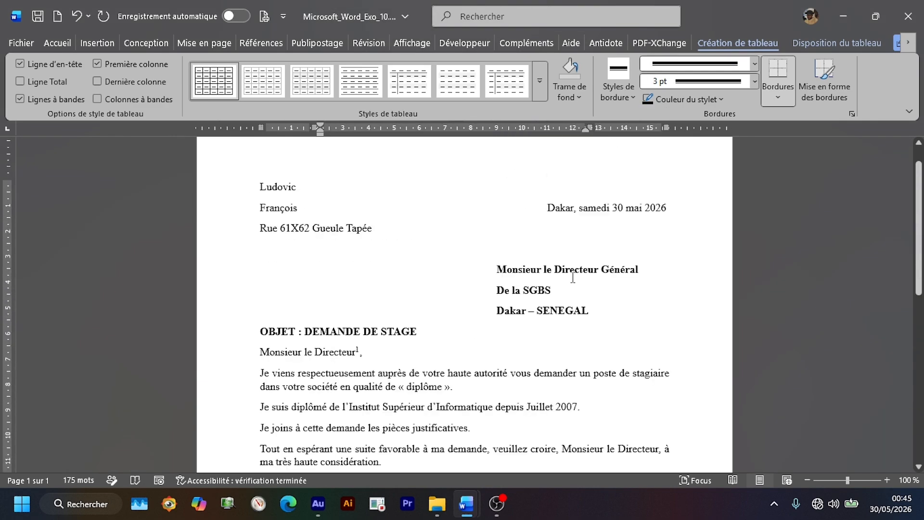
Review the finished letter from the sender block to the footnote, checking the recipient block's indent, the diploma table and the footnote text
scroll(573, 277, "down", 8)
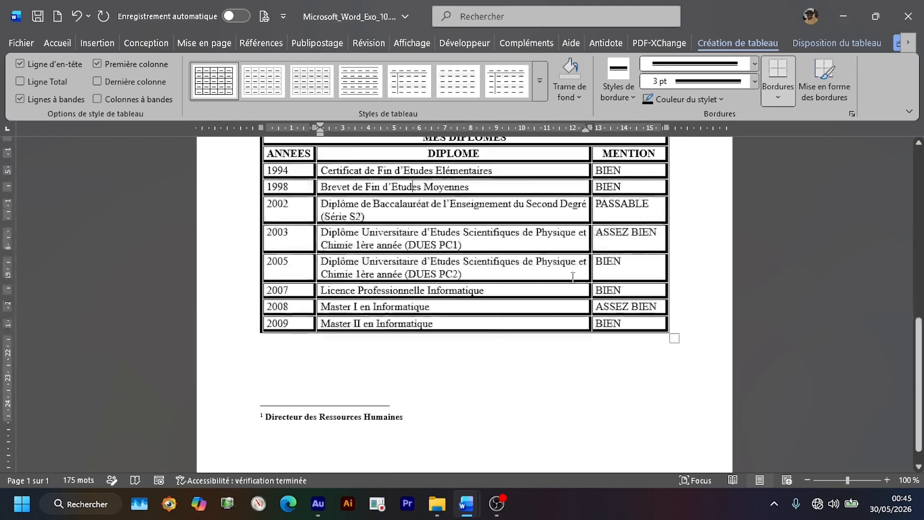
scroll(574, 277, "up", 5)
scroll(573, 277, "down", 6)
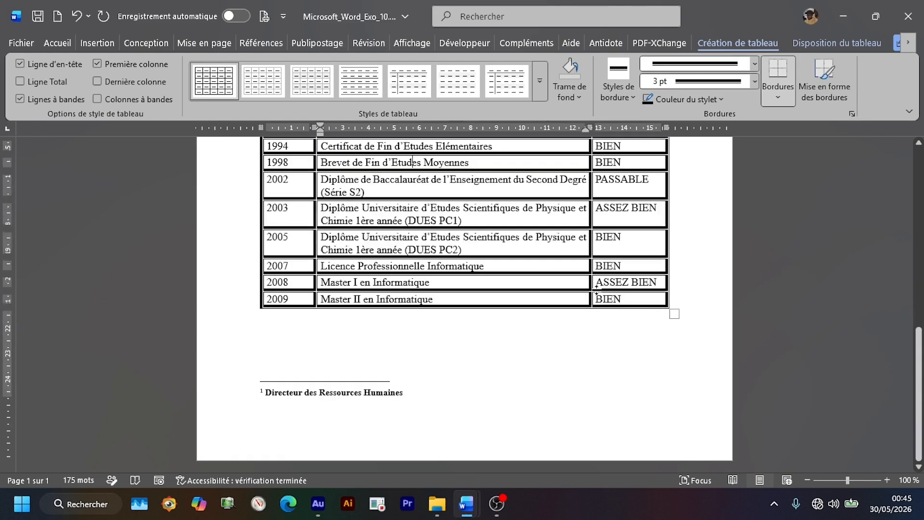
scroll(596, 288, "up", 7)
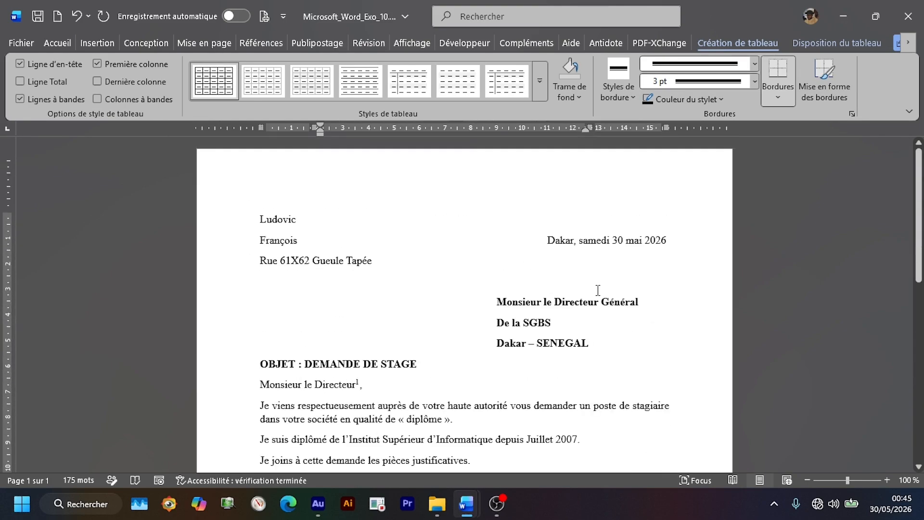
scroll(598, 290, "down", 6)
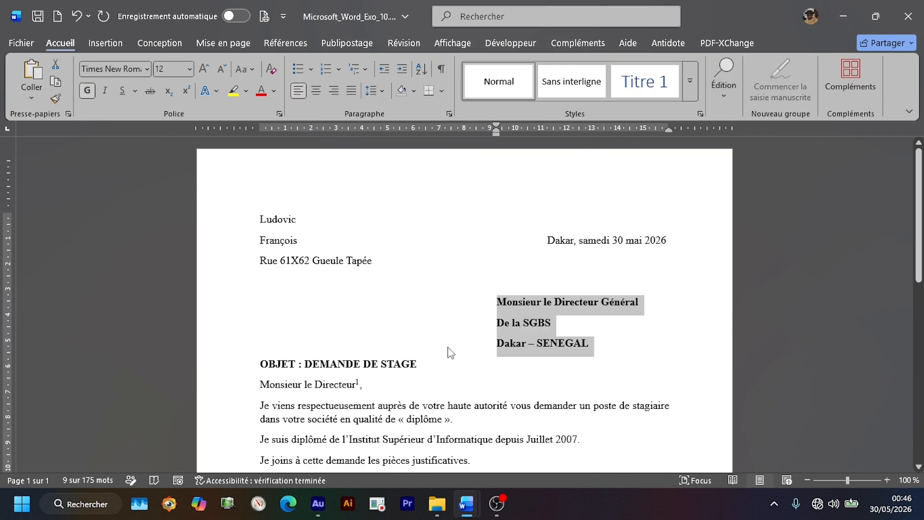
left_click(498, 302)
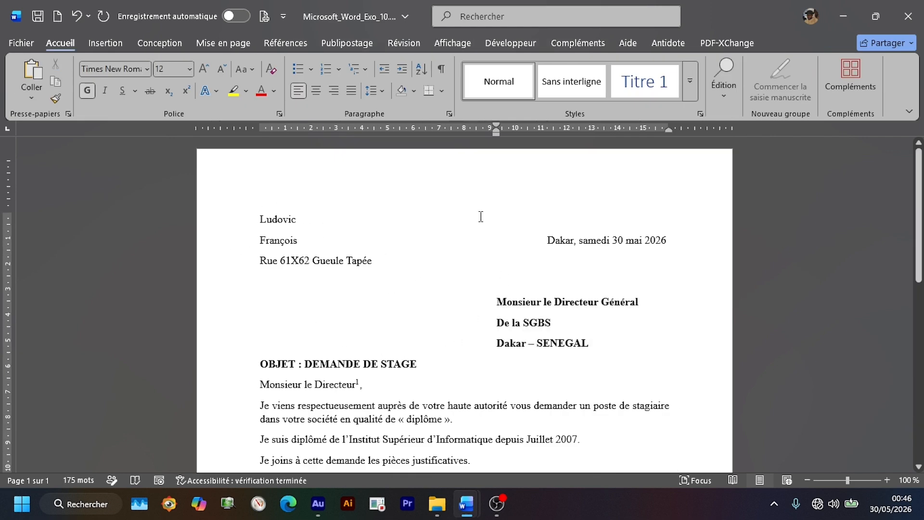
left_click(496, 133)
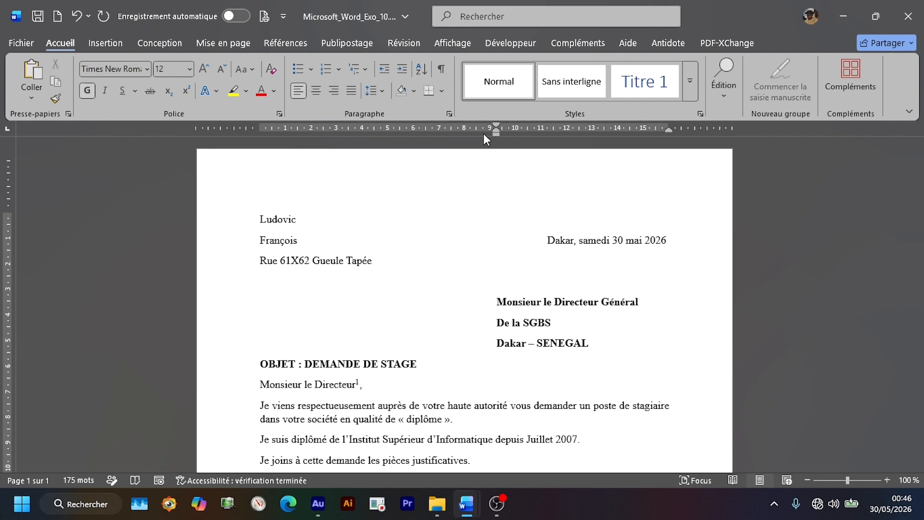
scroll(285, 245, "down", 4)
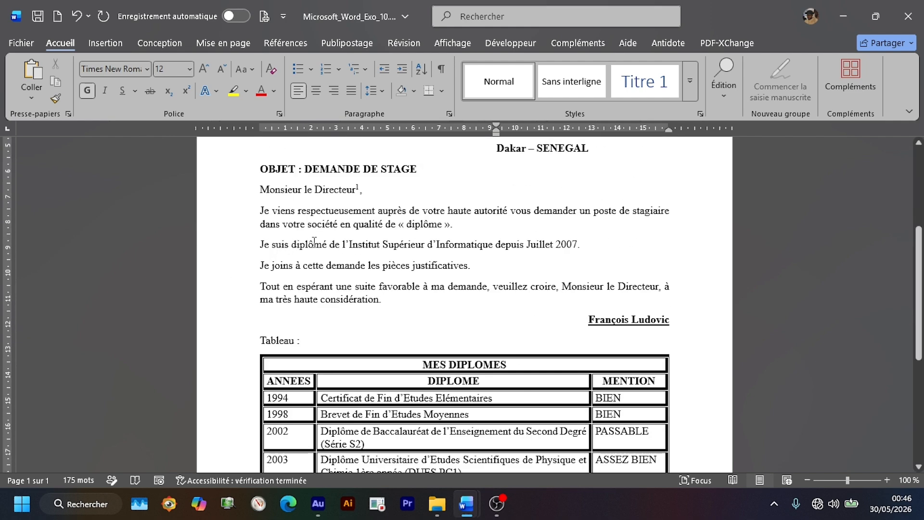
scroll(314, 242, "down", 4)
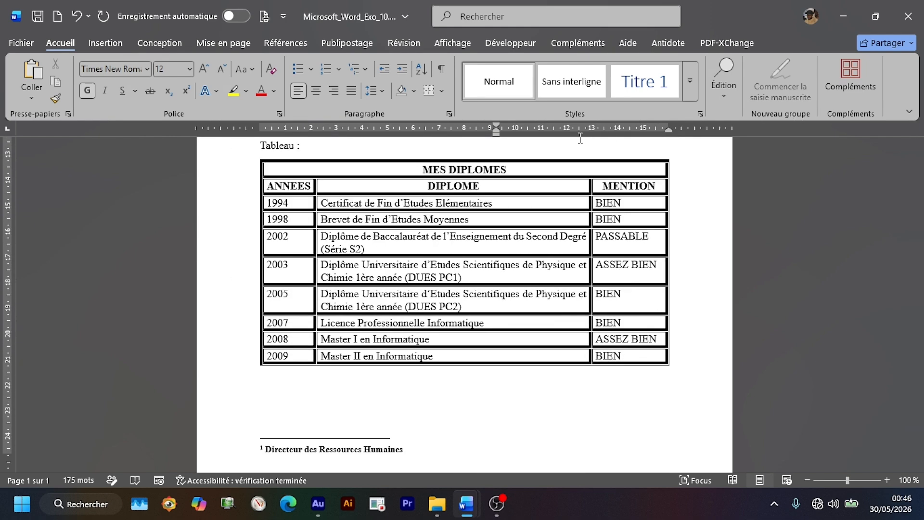
left_click(251, 167)
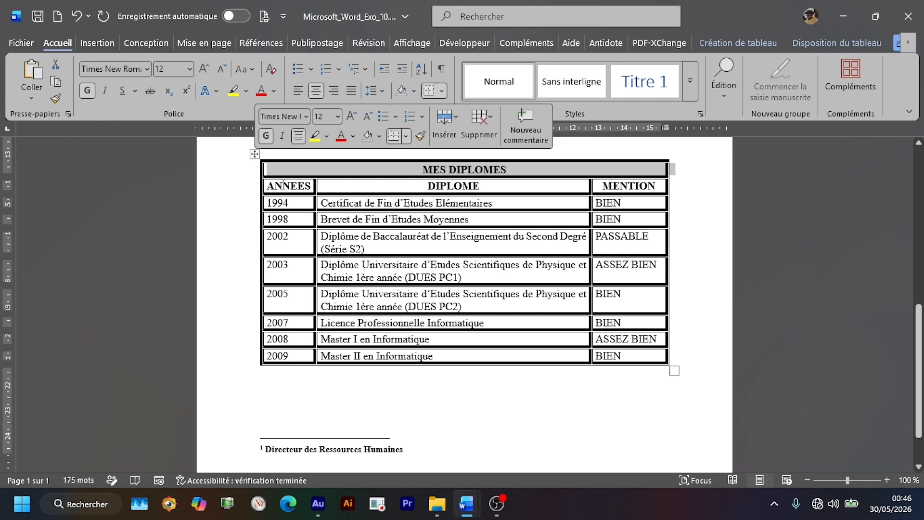
left_click(364, 453)
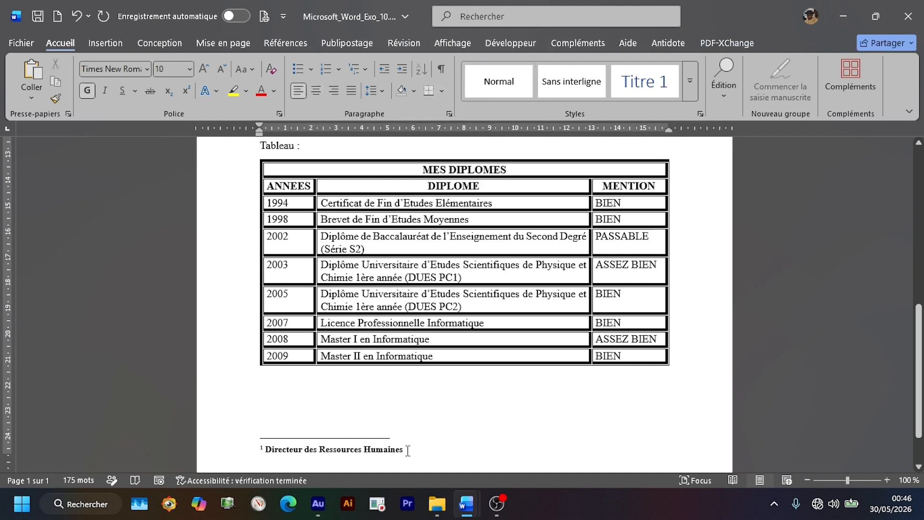